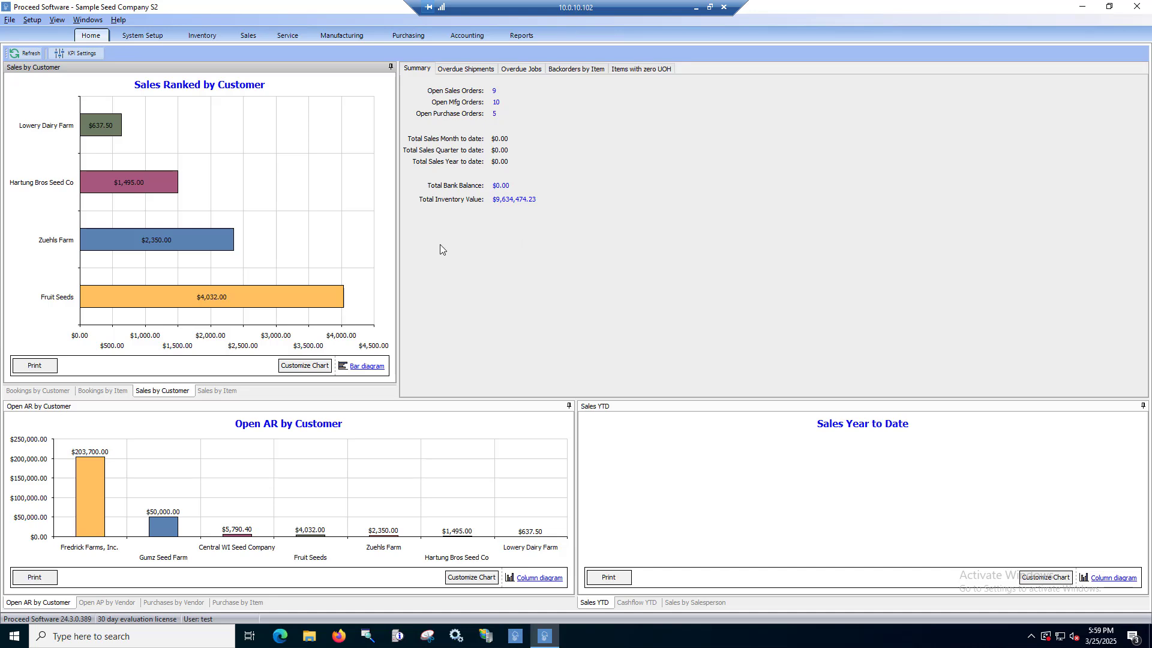
# Open the inventory item Crazy Grass Mix 5 LB Bag, review its bill of materials with wider vendor columns, and close it
pyautogui.click(198, 37)
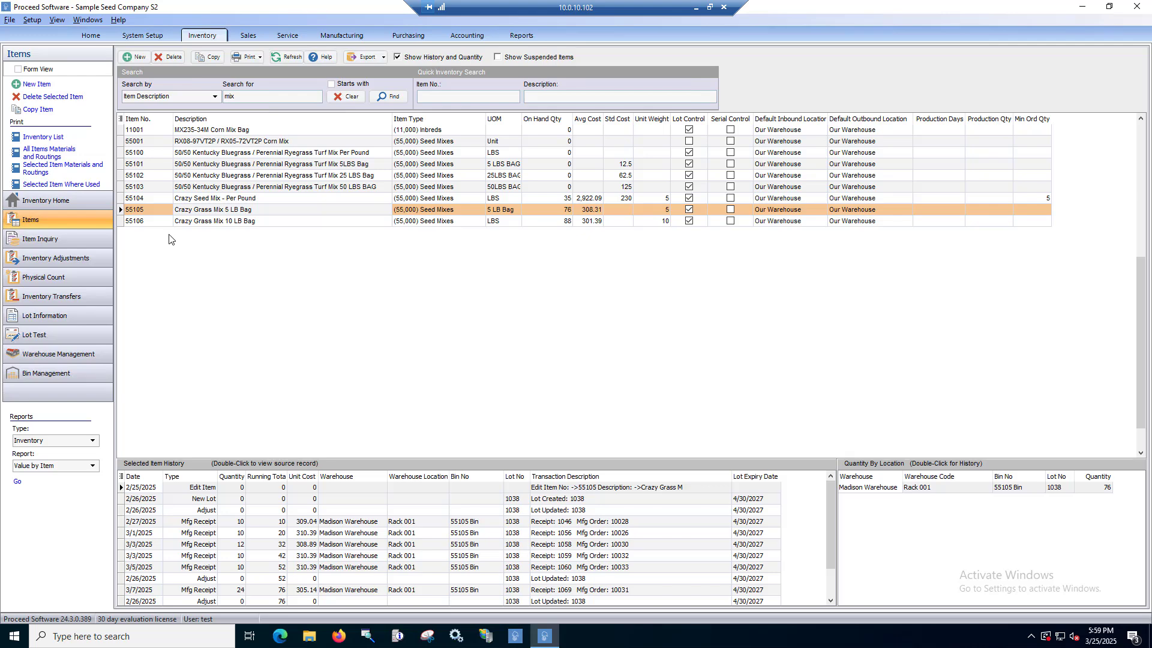
pyautogui.click(202, 212)
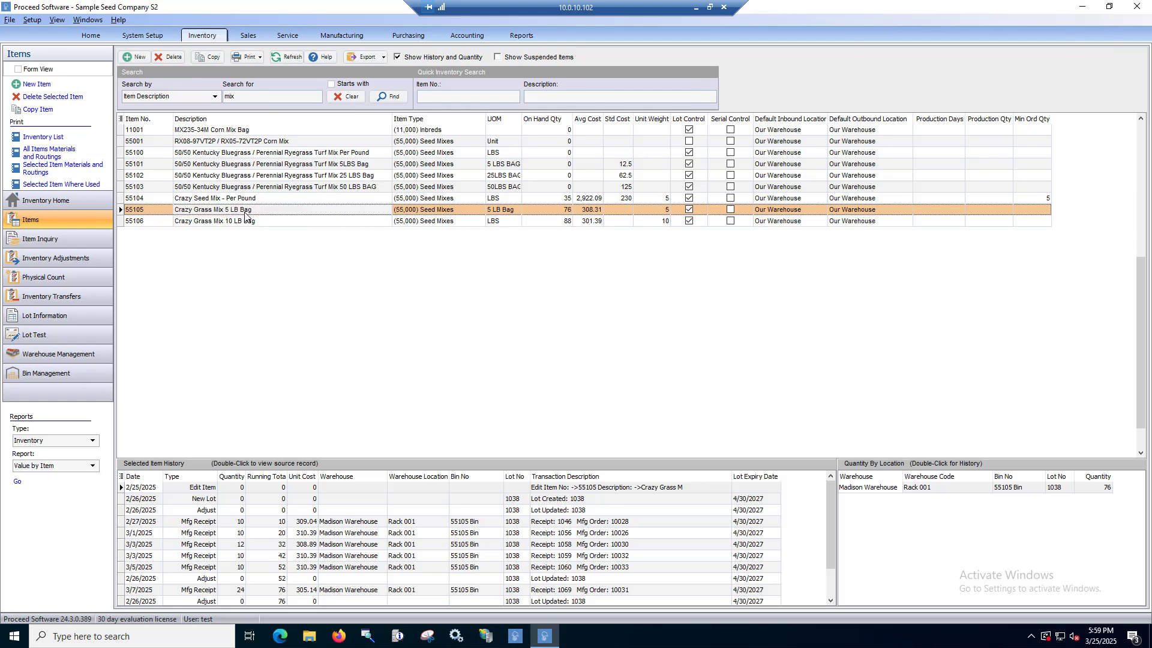
pyautogui.doubleClick(245, 210)
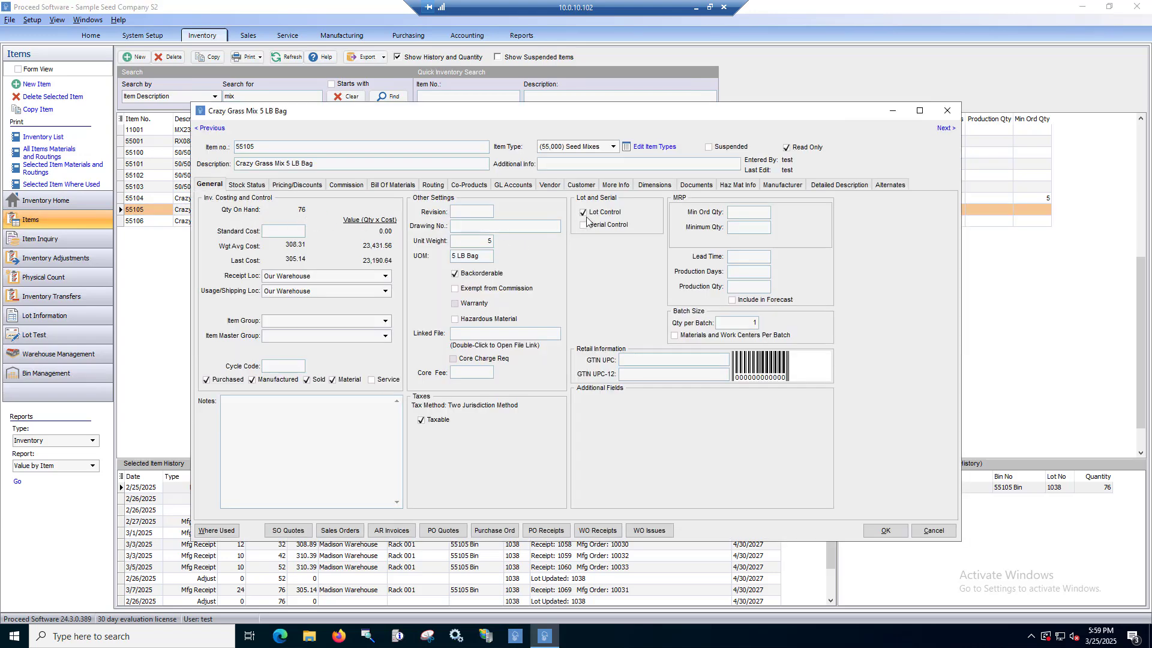
pyautogui.click(397, 186)
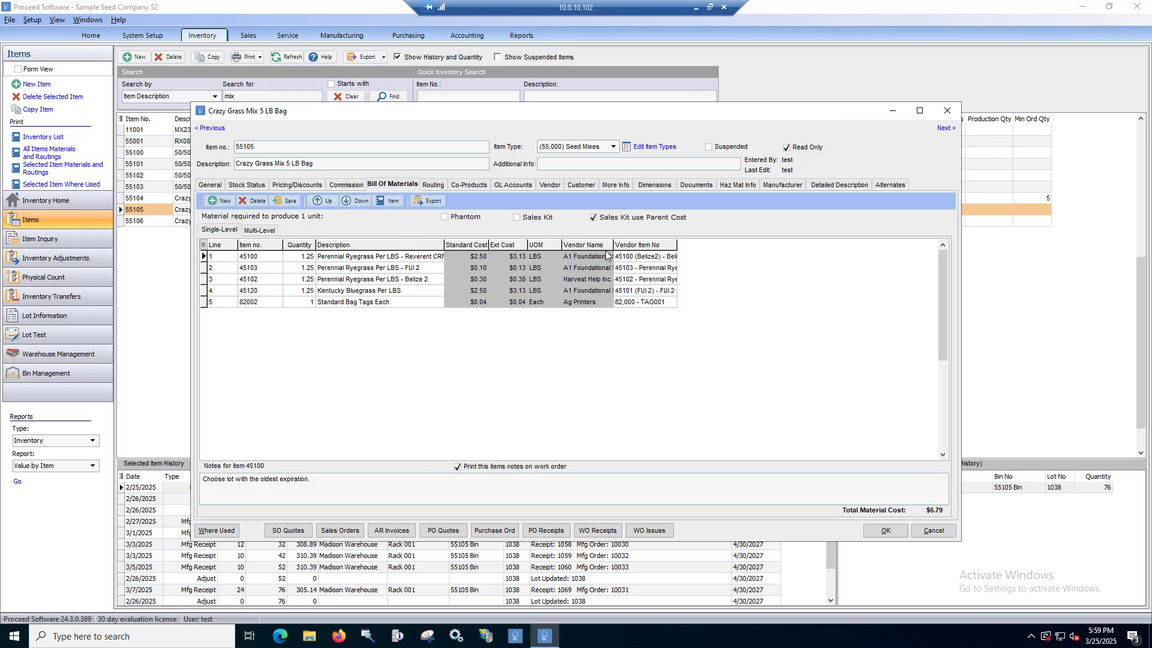
pyautogui.moveTo(613, 248); pyautogui.dragTo(778, 252)
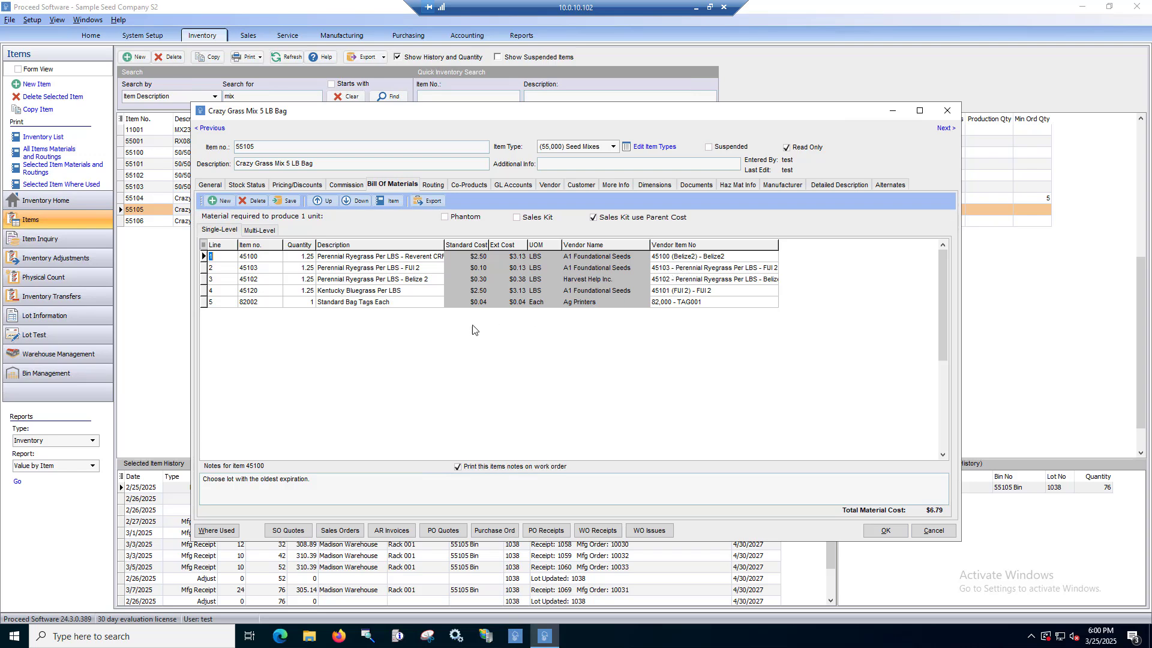
pyautogui.click(210, 302)
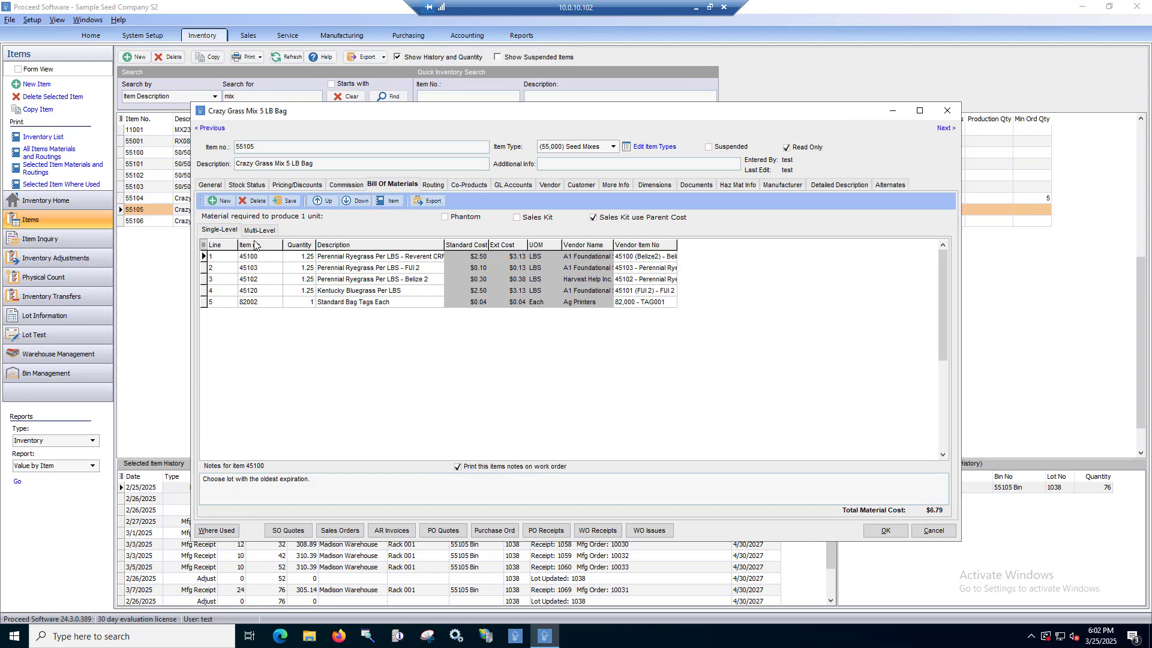
pyautogui.click(876, 530)
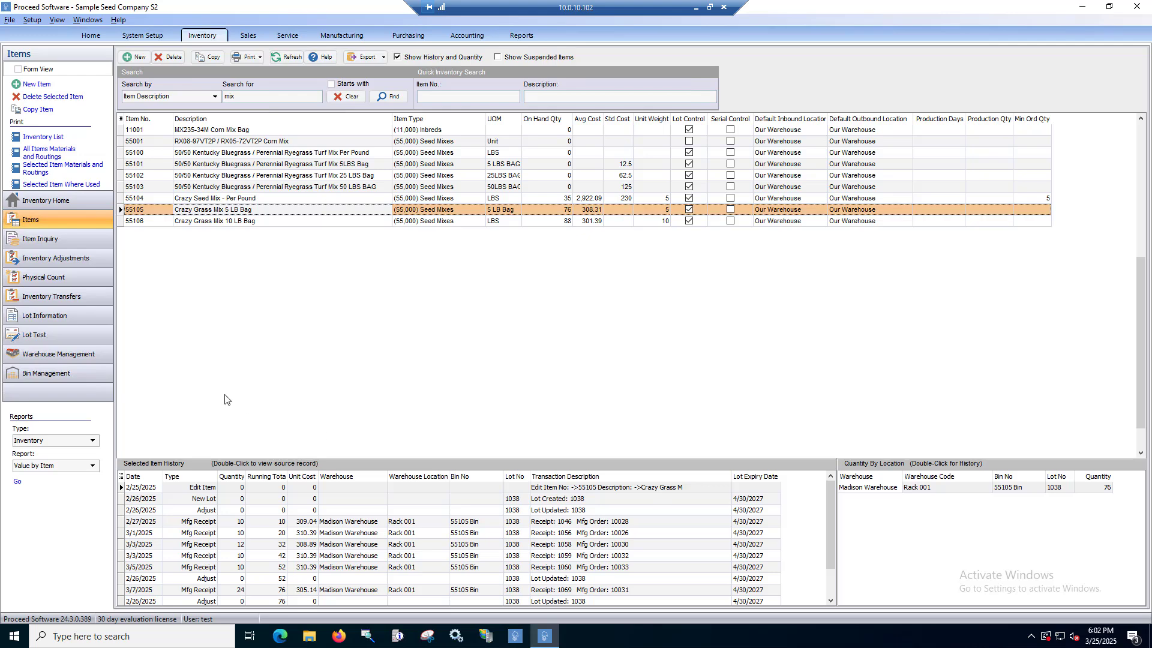
# Search the lot information by item number for 45100
pyautogui.click(96, 323)
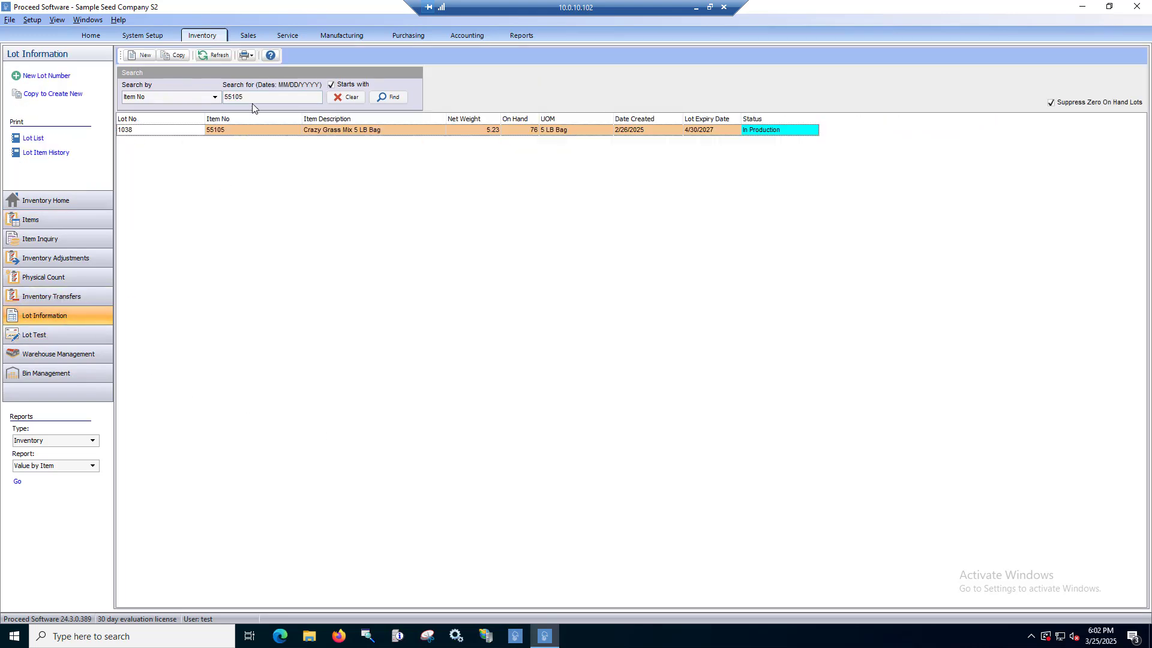
pyautogui.moveTo(204, 96); pyautogui.dragTo(184, 95)
pyautogui.write('4')
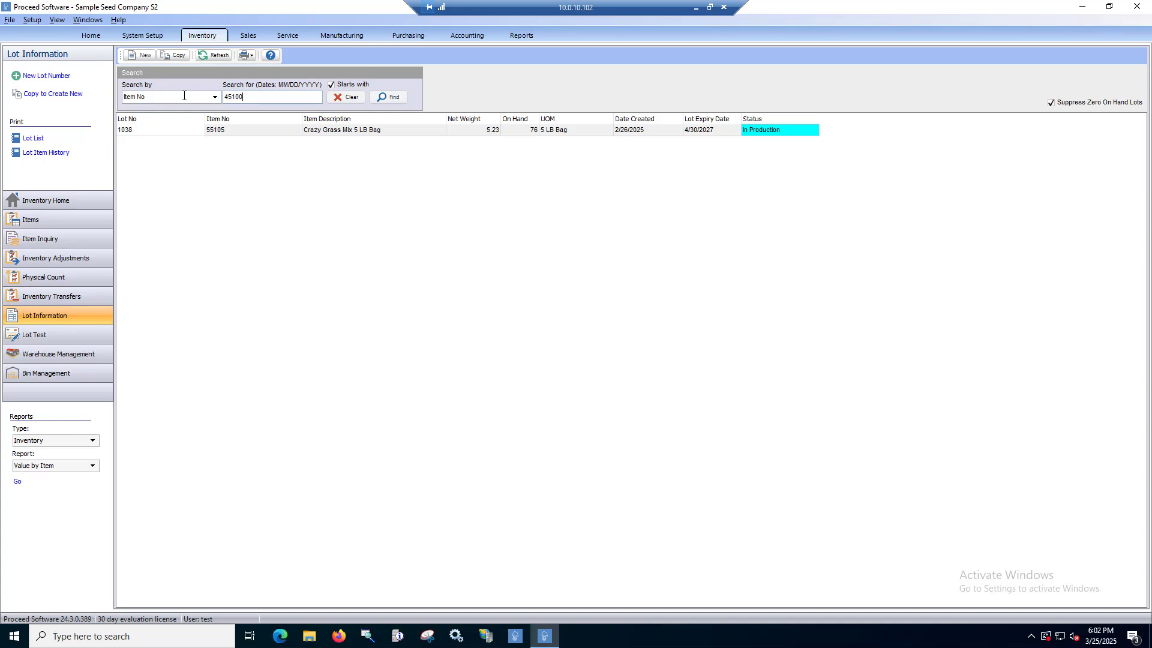
pyautogui.click(402, 102)
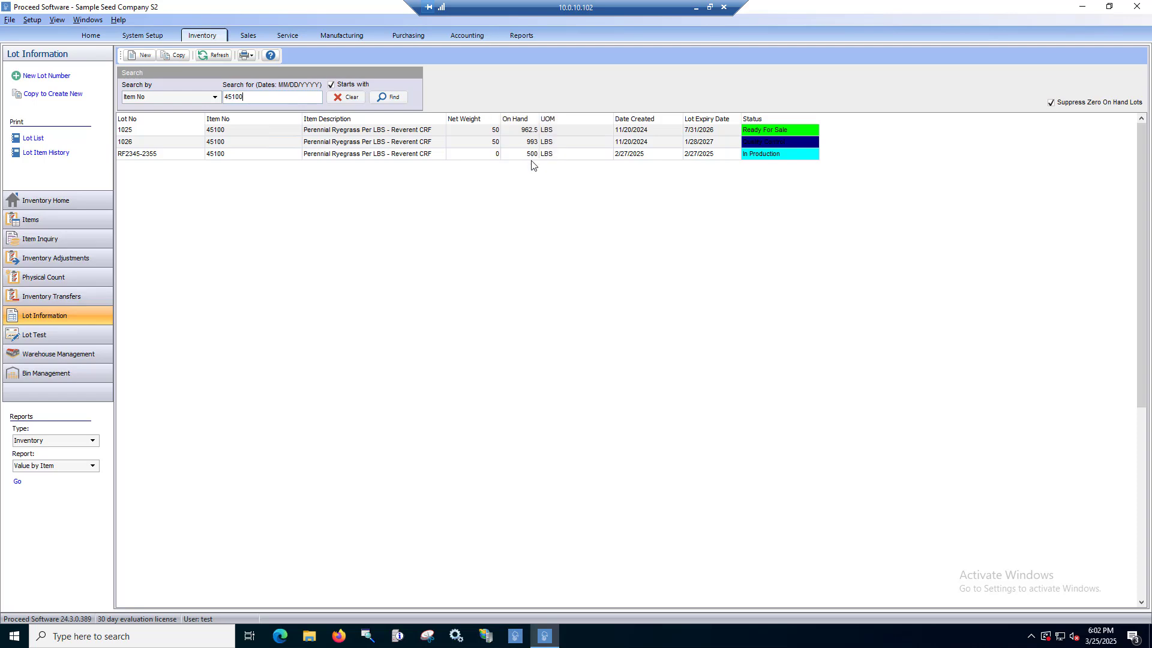
# Open lot 1025 of item 45100, review its additional seed quality and vendor fields, and close the lot record
pyautogui.click(281, 131)
pyautogui.doubleClick(281, 130)
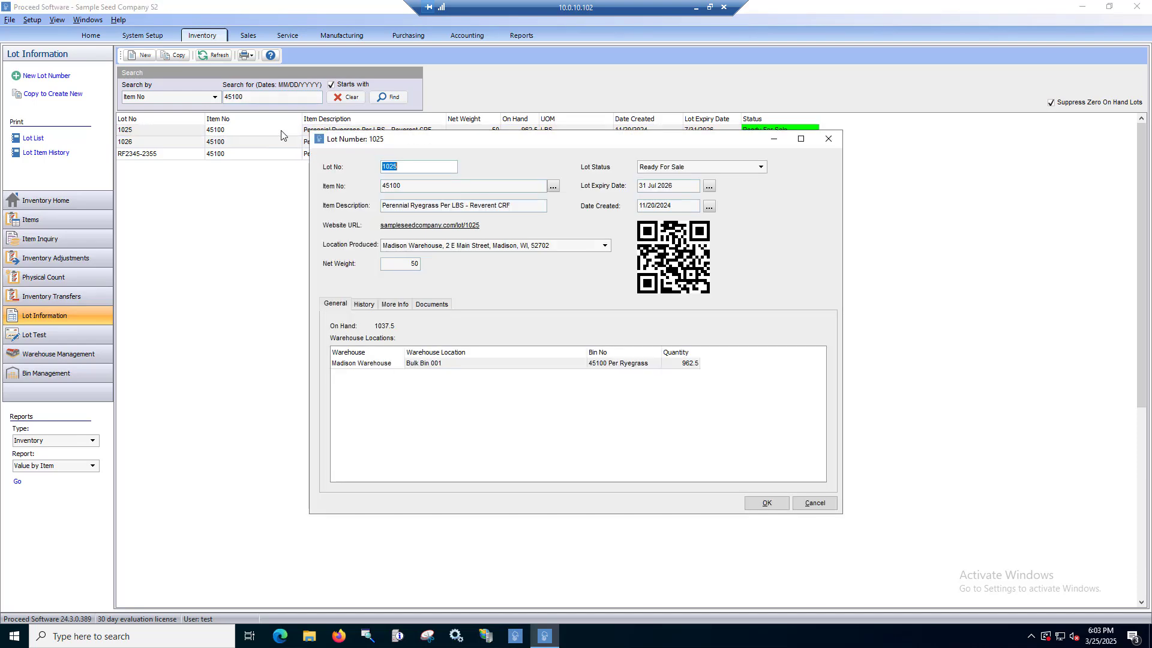
pyautogui.click(391, 304)
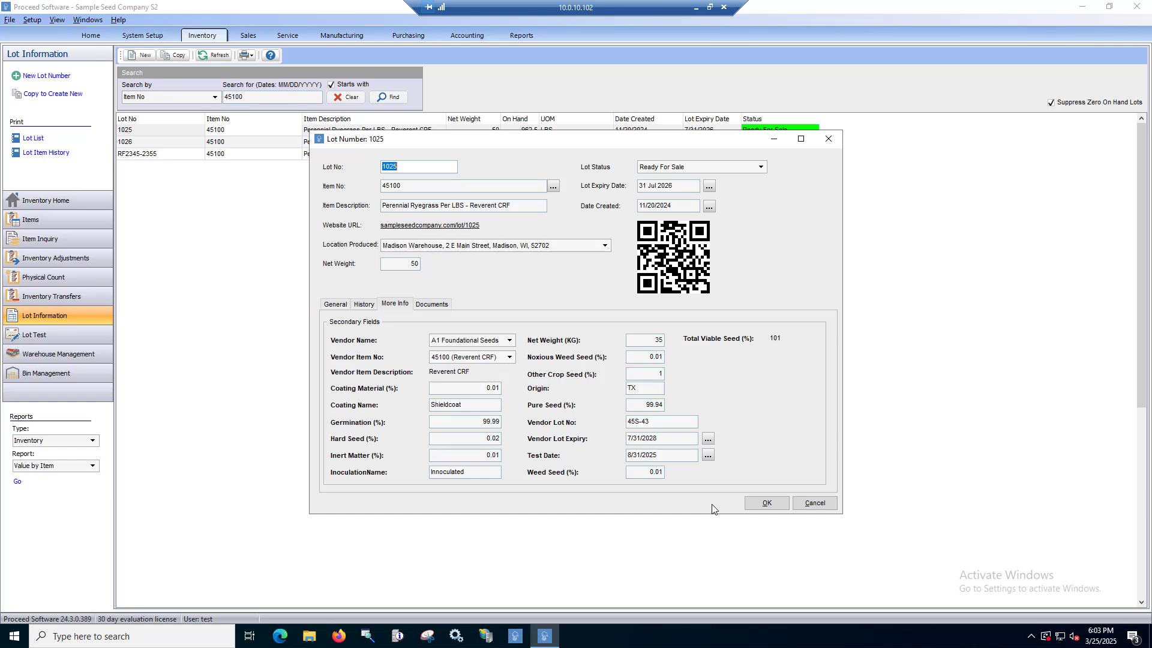
pyautogui.click(752, 505)
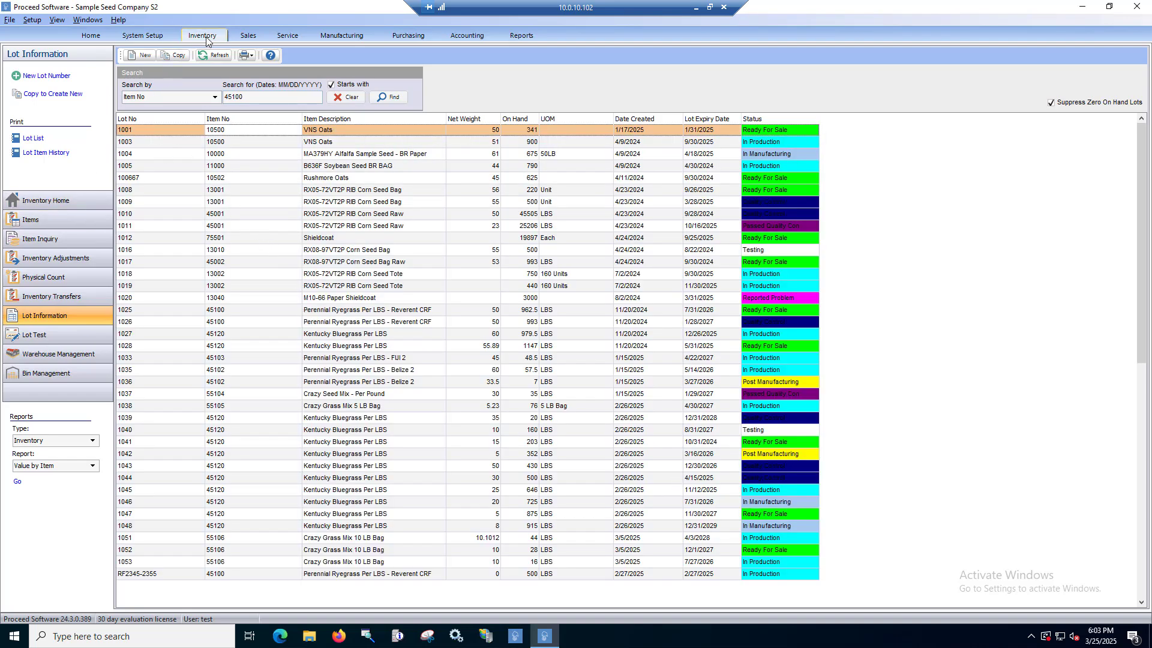
pyautogui.click(71, 222)
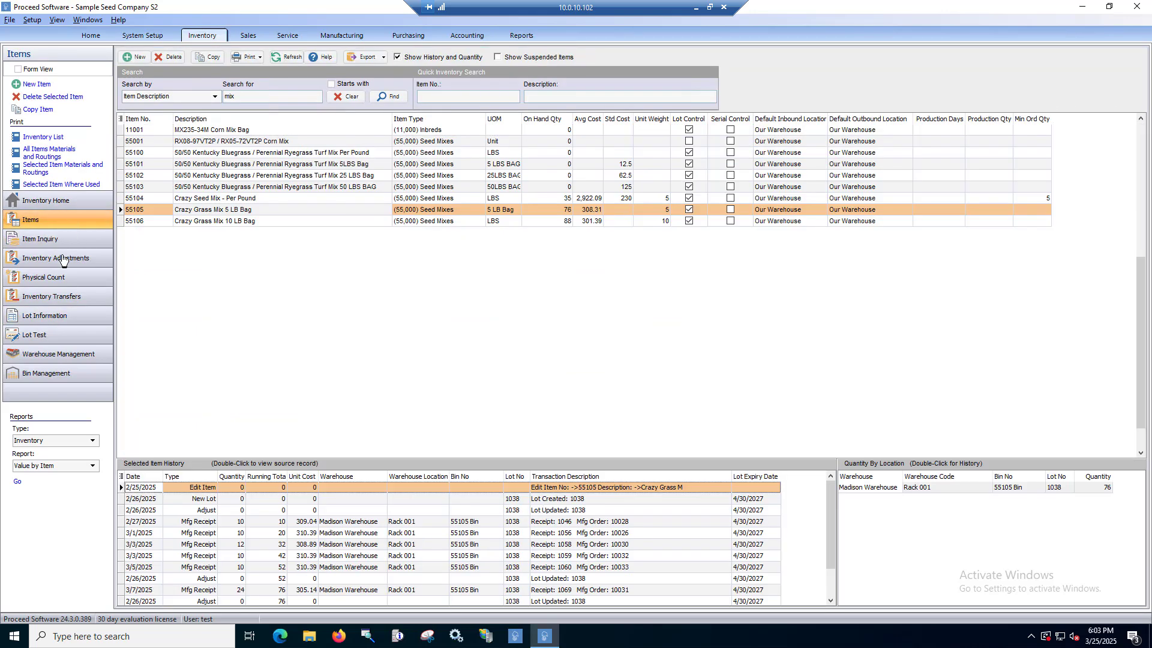
pyautogui.click(46, 321)
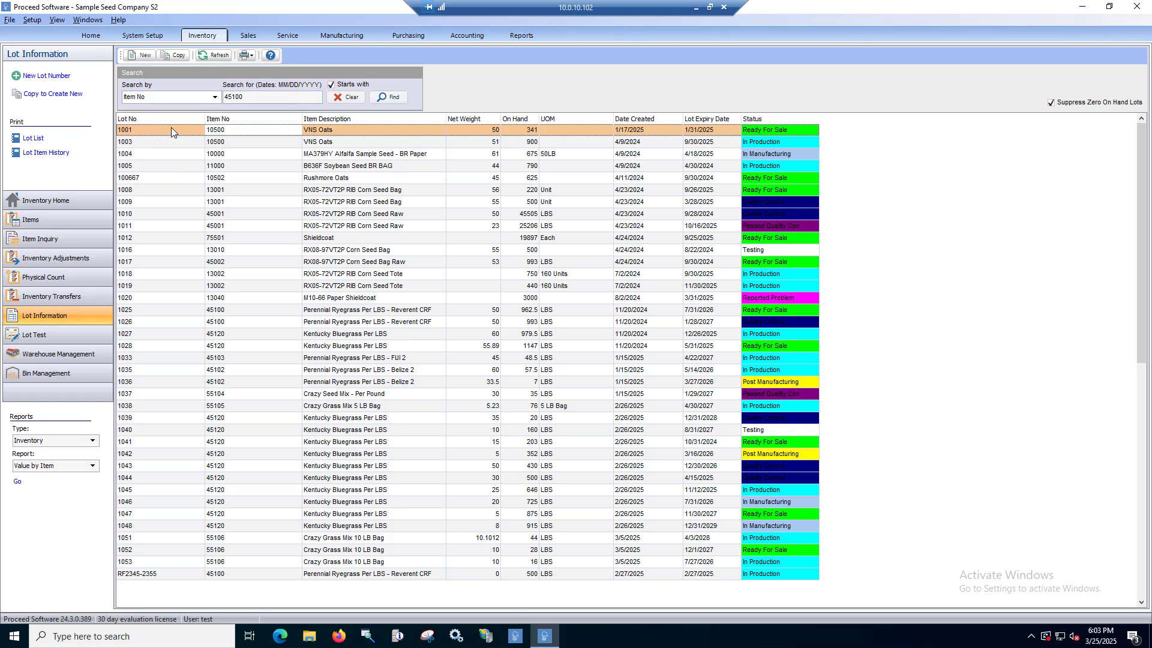
# Open the Fruit Seeds work order for Crazy Grass Mix 5 LB Bag and review material lines 45100 and 45103
pyautogui.click(342, 36)
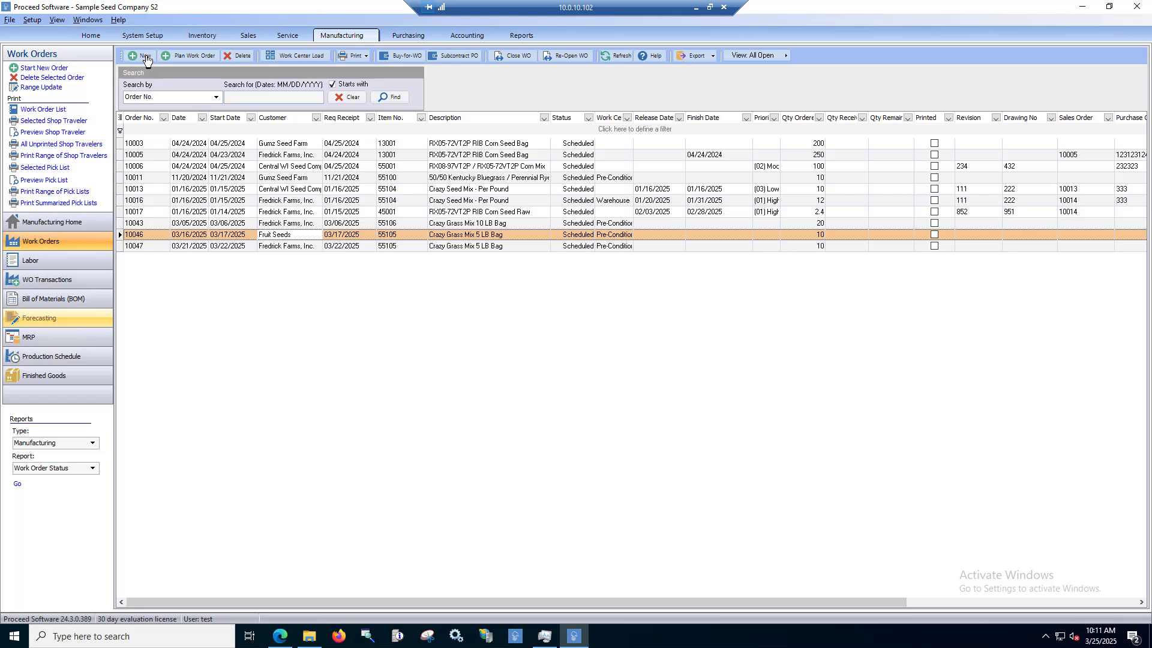
pyautogui.doubleClick(328, 238)
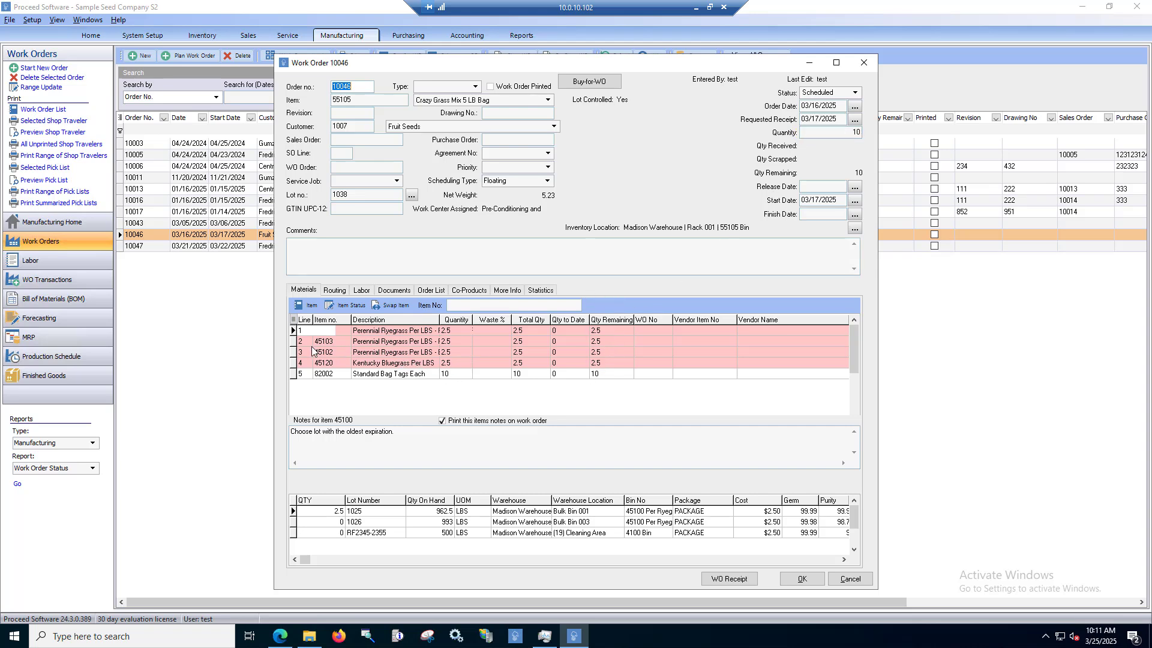
pyautogui.click(294, 343)
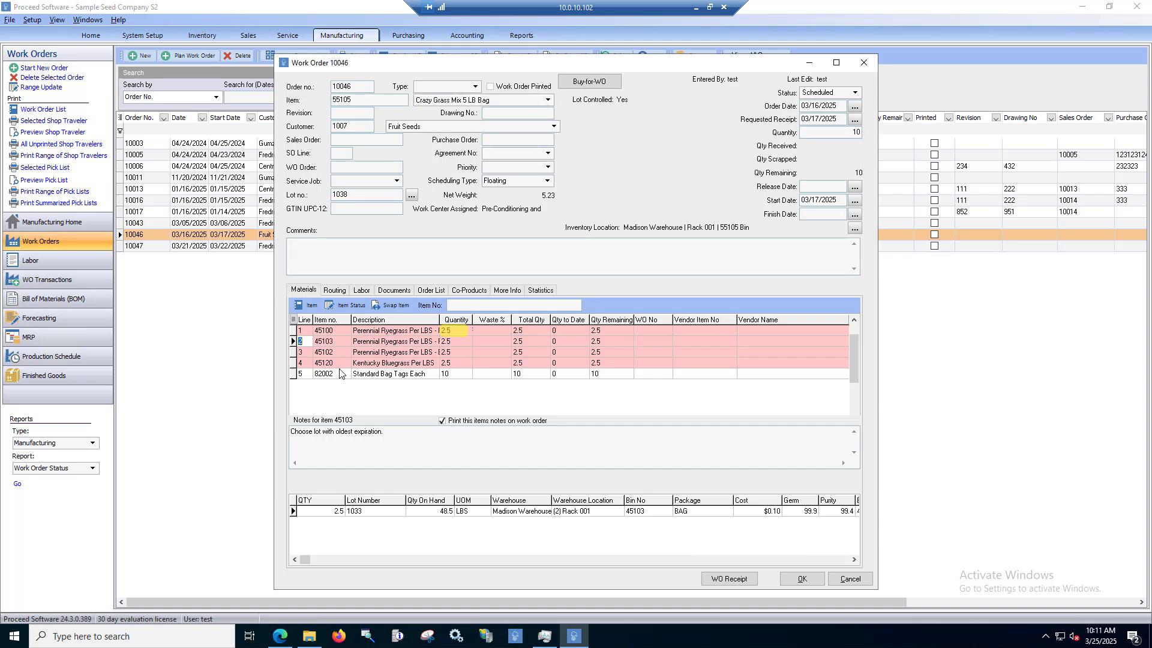
pyautogui.click(294, 331)
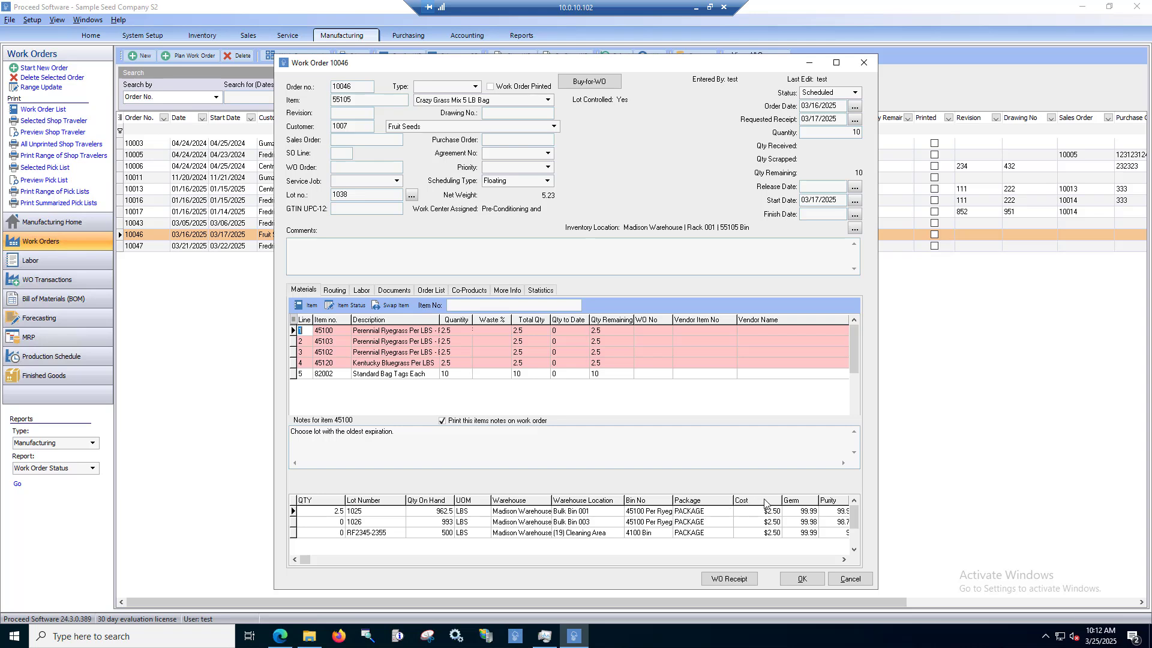
# Narrow the Cost column in the lot list of item 45100 and examine the lots' germination, purity and expiry dates
pyautogui.moveTo(732, 499)
pyautogui.mouseDown()
pyautogui.moveTo(717, 499)
pyautogui.moveTo(741, 498)
pyautogui.mouseUp()
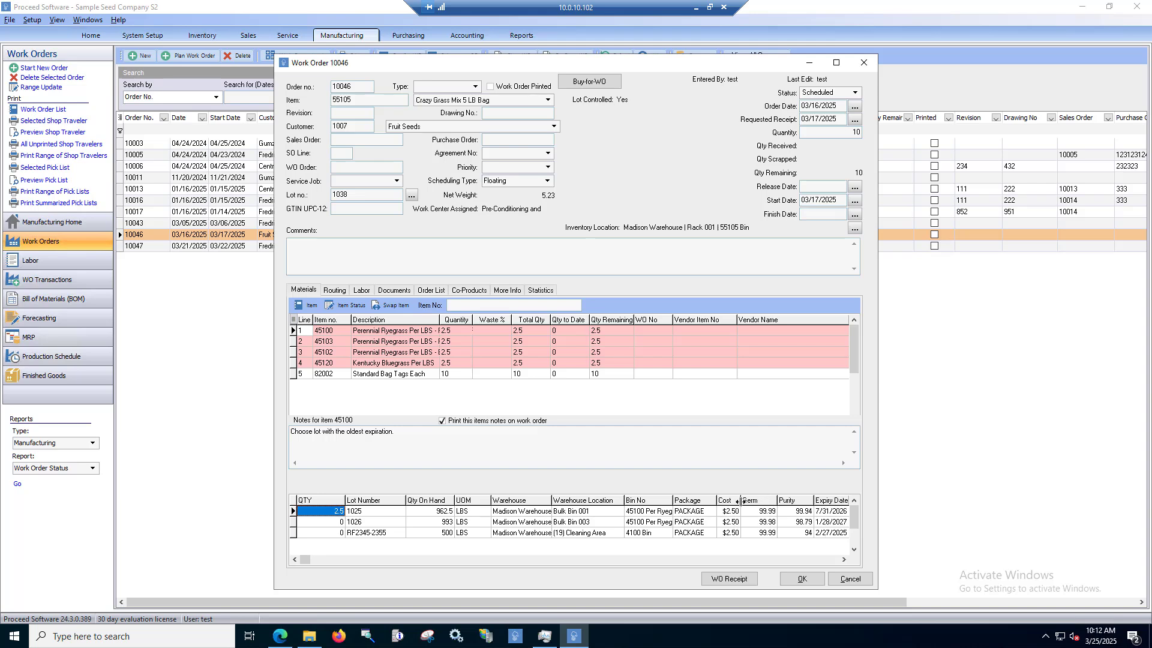
pyautogui.click(844, 559)
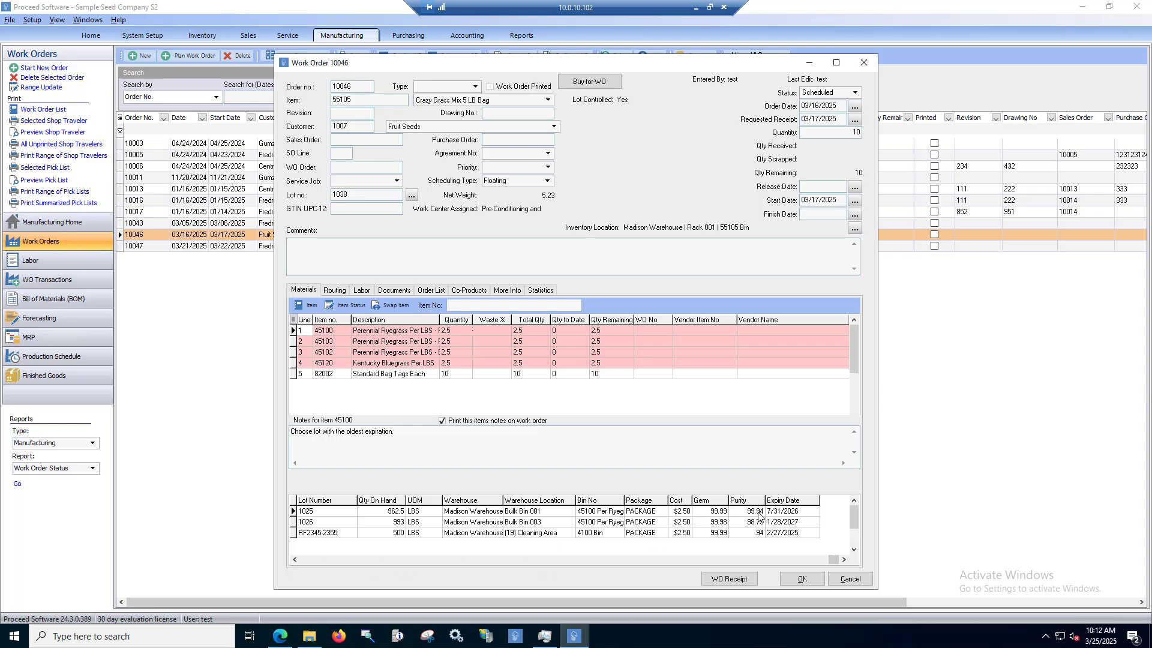
pyautogui.click(295, 560)
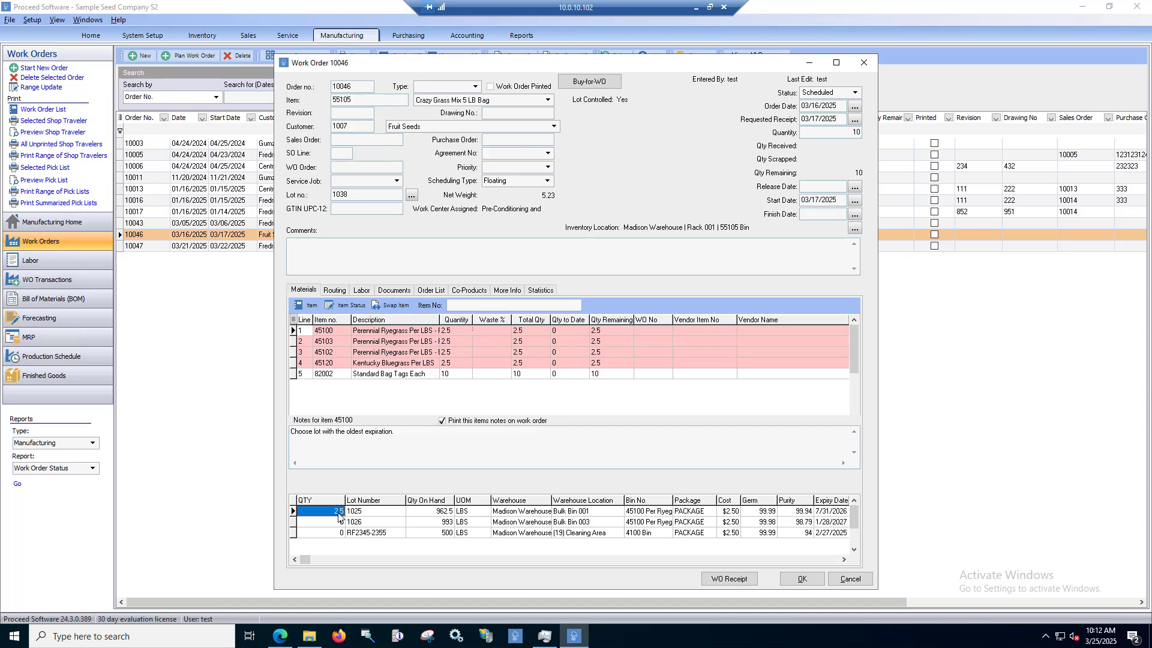
# Review the lot allocations and print-notes settings for materials 45103, 45120 and 82002, and close the work order
pyautogui.click(293, 342)
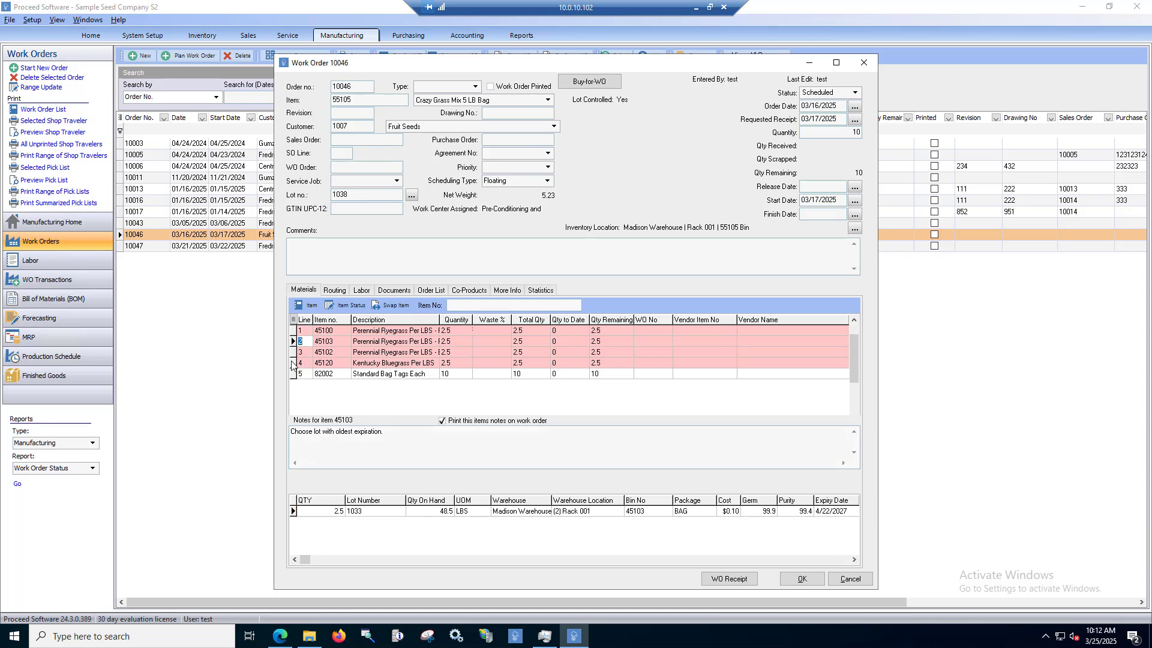
pyautogui.click(326, 511)
pyautogui.click(293, 362)
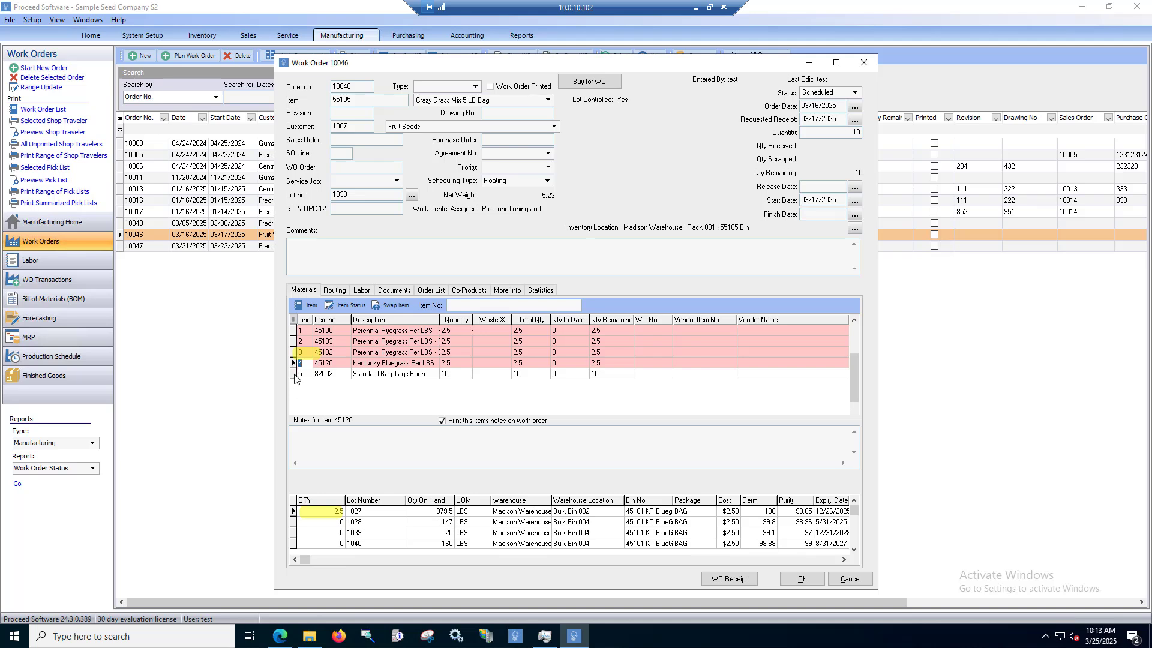
pyautogui.click(293, 374)
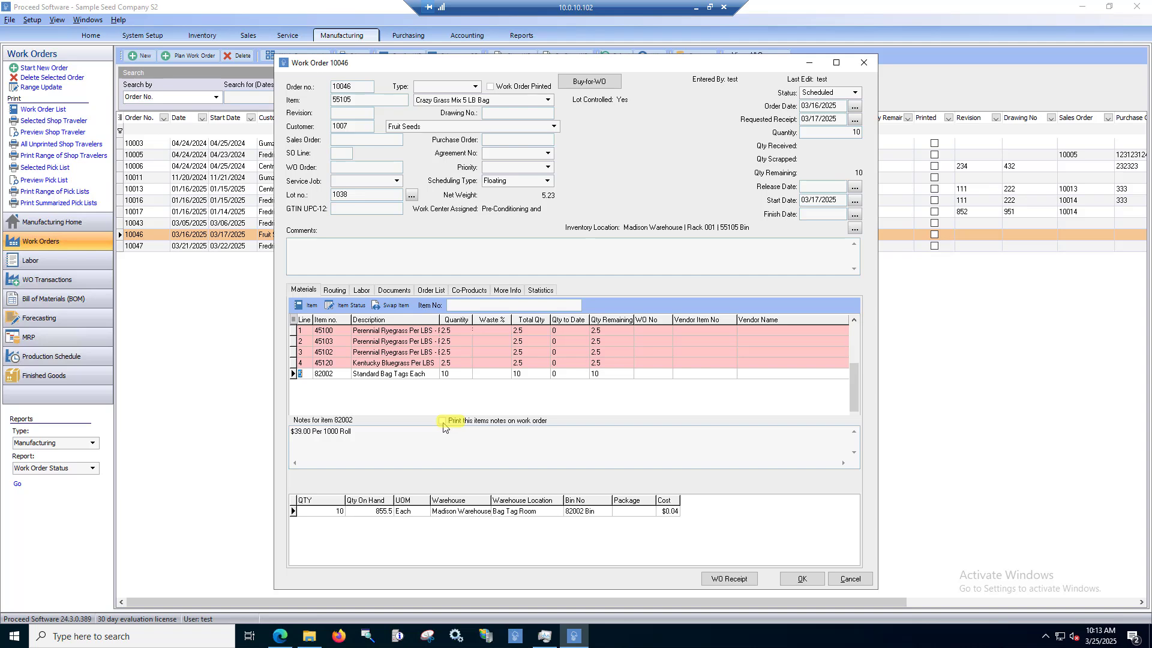
pyautogui.click(294, 363)
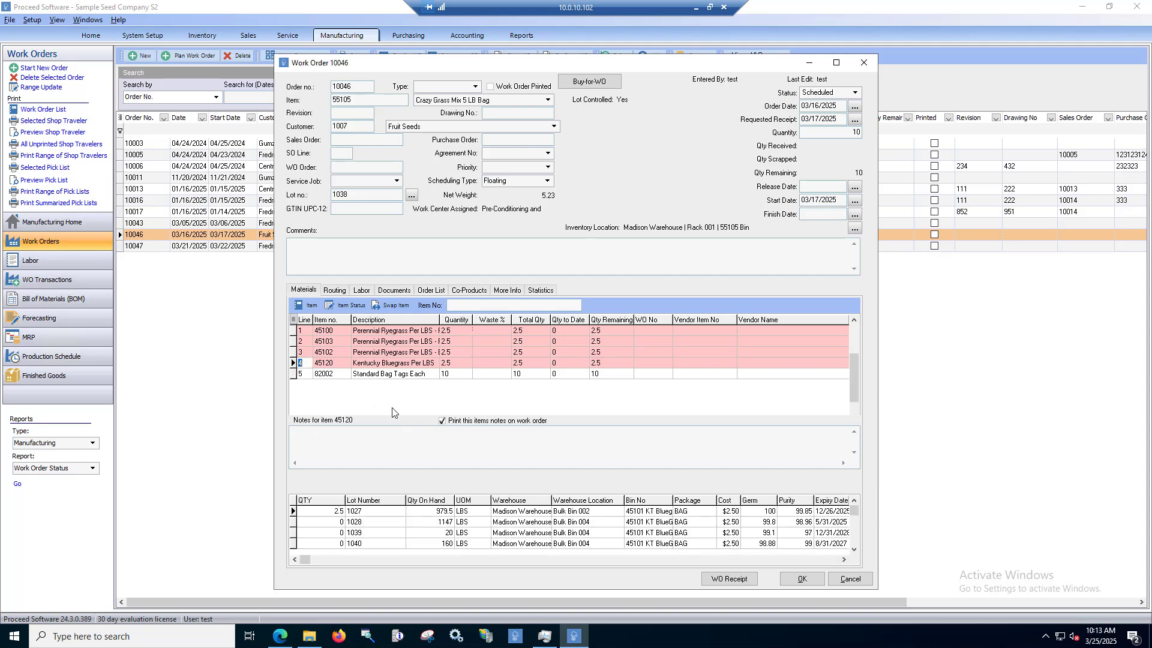
pyautogui.click(442, 421)
pyautogui.click(806, 579)
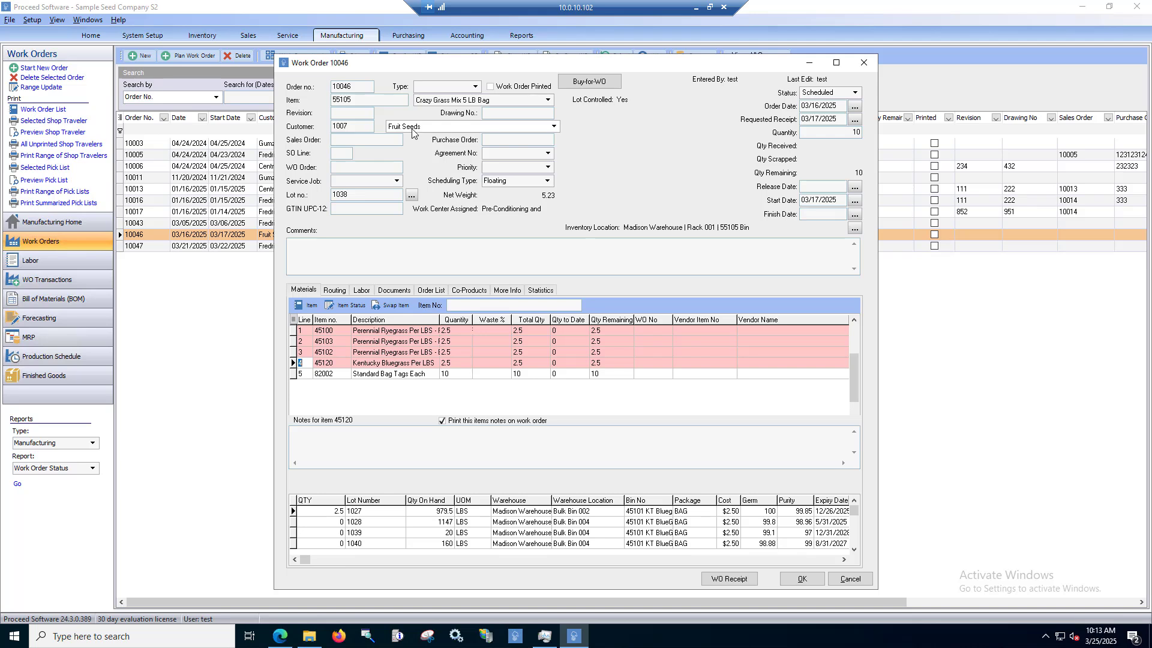
pyautogui.click(849, 579)
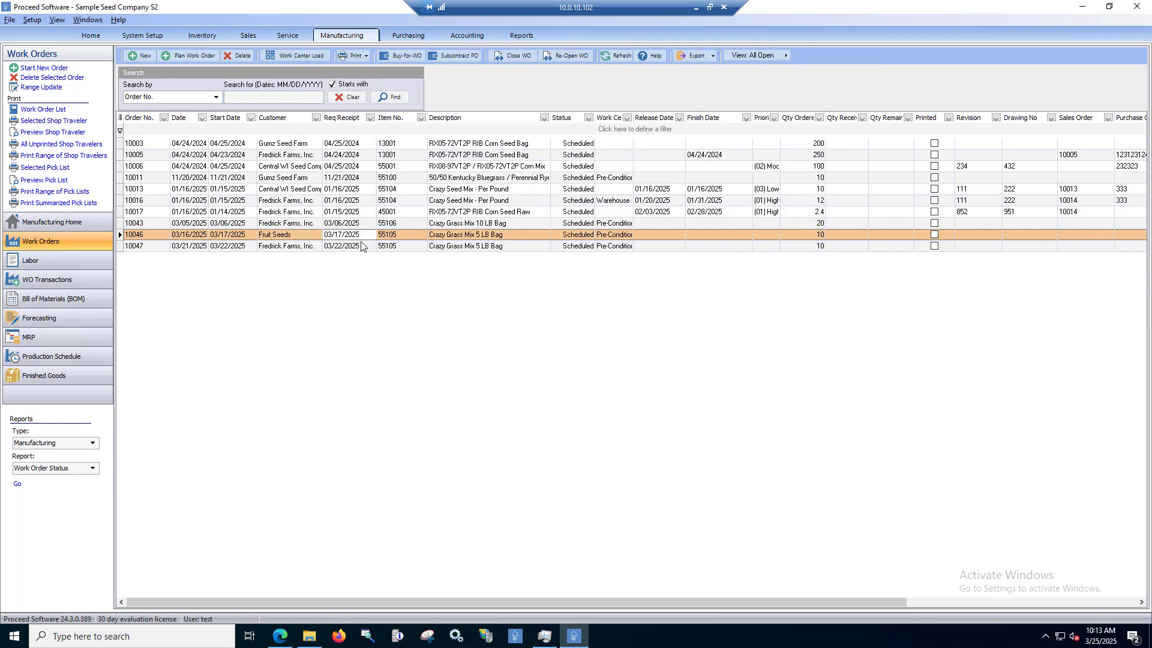
# Generate the pick list with lot assignment for the Fruit Seeds work order, review the preview, and close it
pyautogui.rightClick(351, 236)
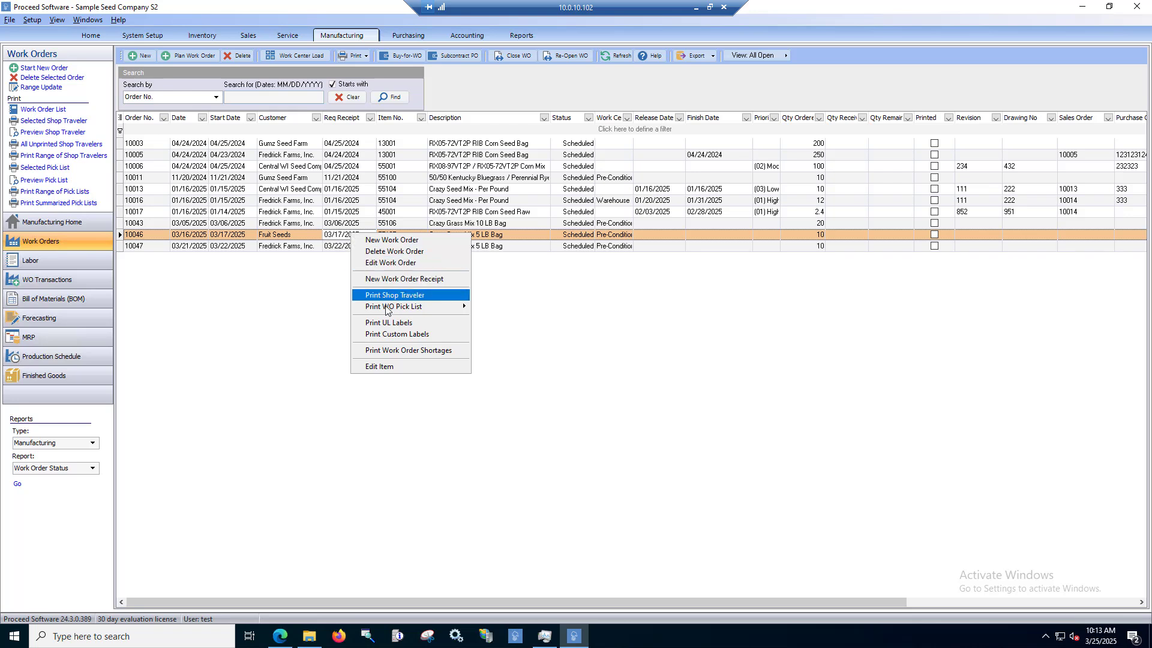
pyautogui.moveTo(400, 310)
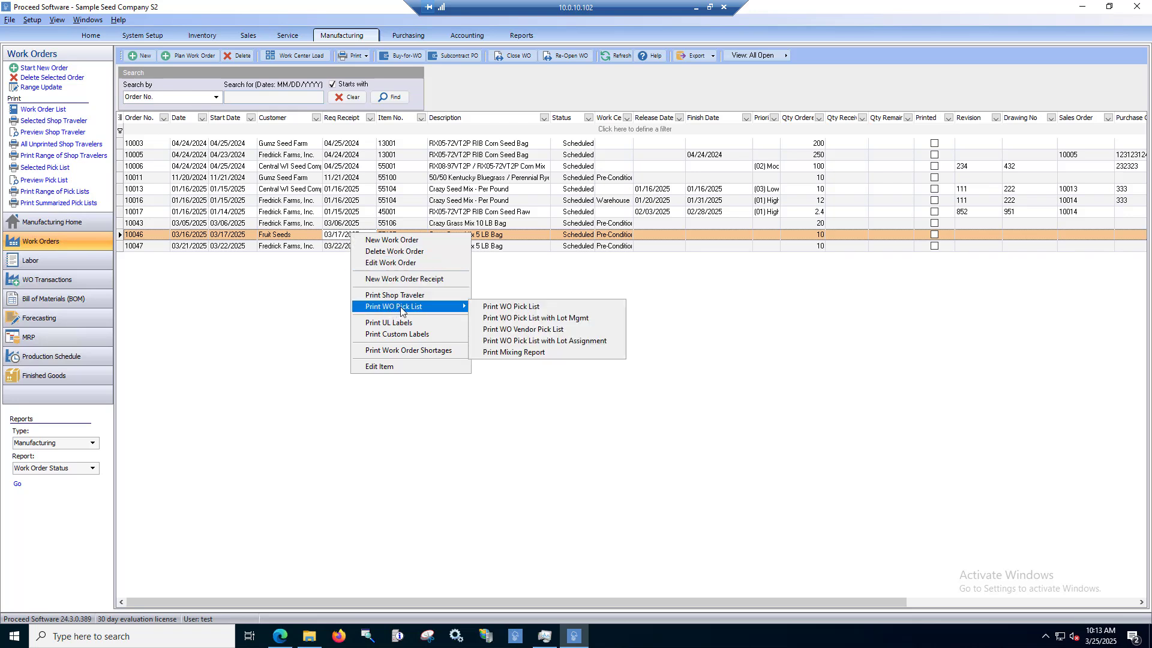
pyautogui.click(531, 341)
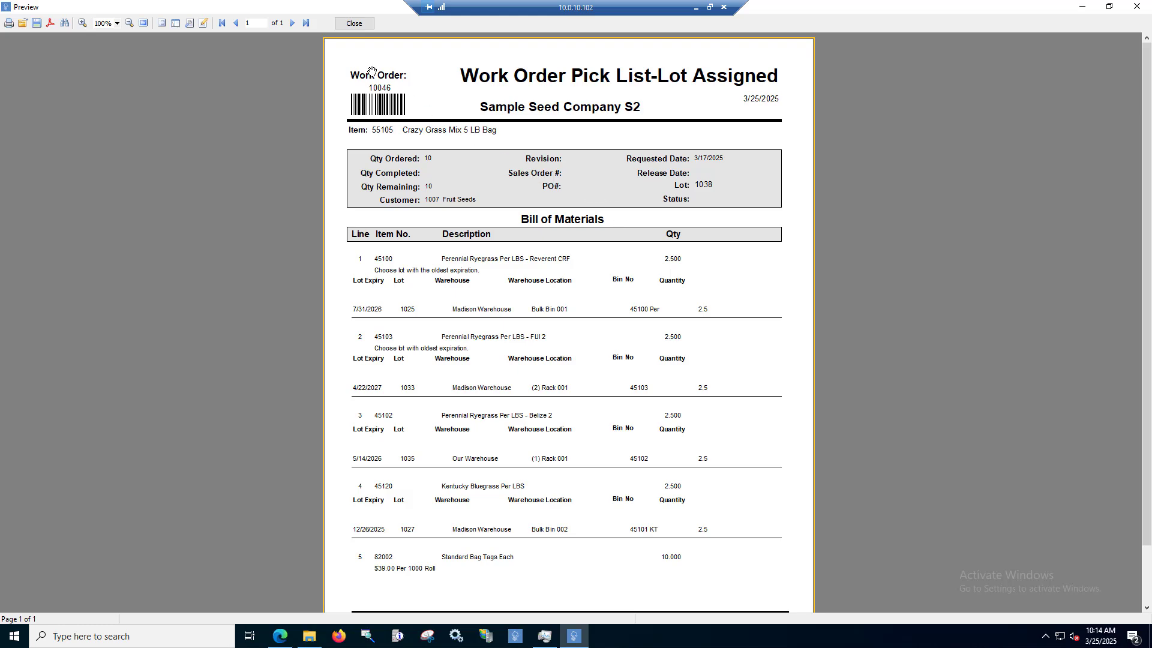
pyautogui.click(355, 24)
# Generate custom labels for the Fruit Seeds work order using the ICC Bag Mix Label report
pyautogui.rightClick(408, 233)
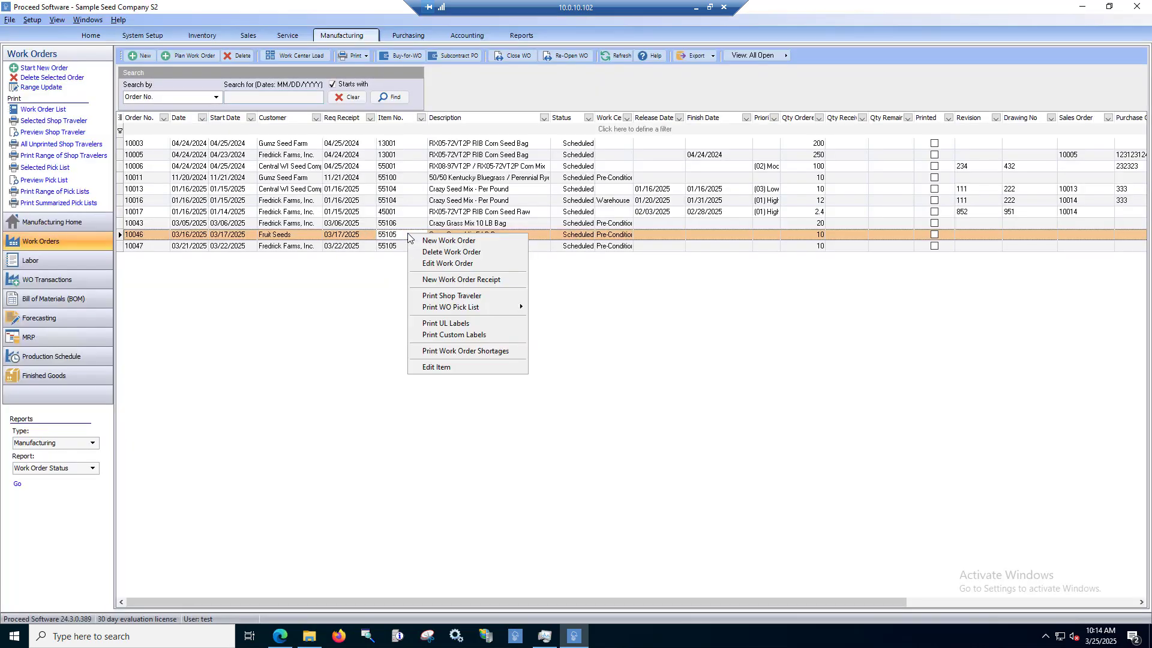
pyautogui.click(438, 335)
pyautogui.click(577, 314)
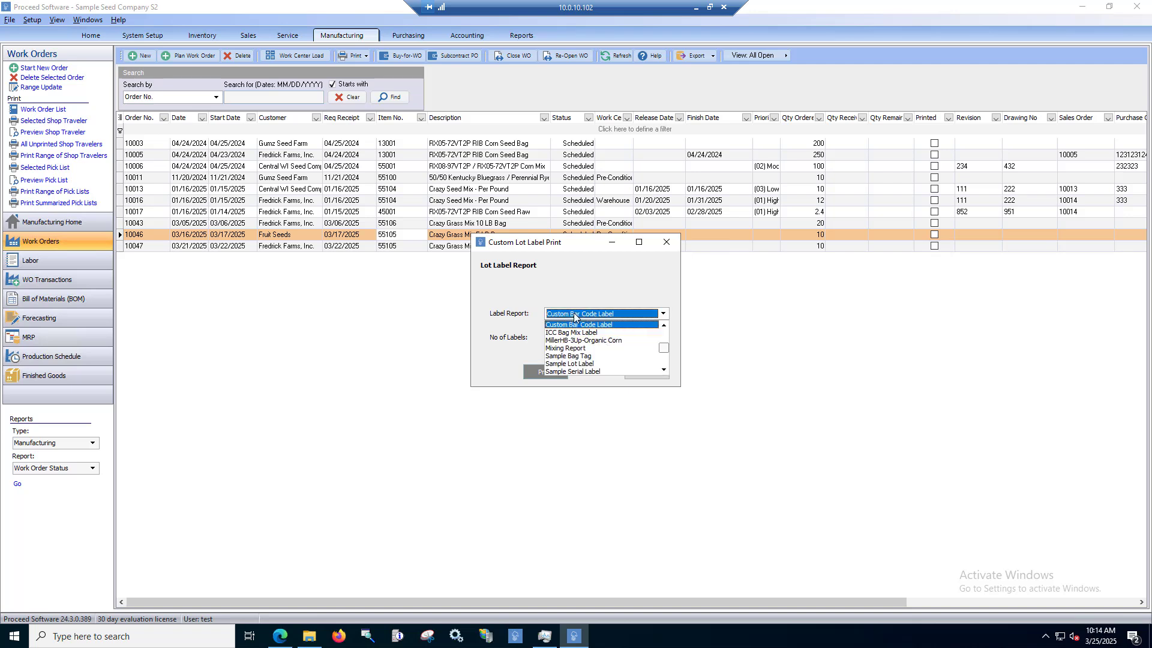
pyautogui.click(555, 338)
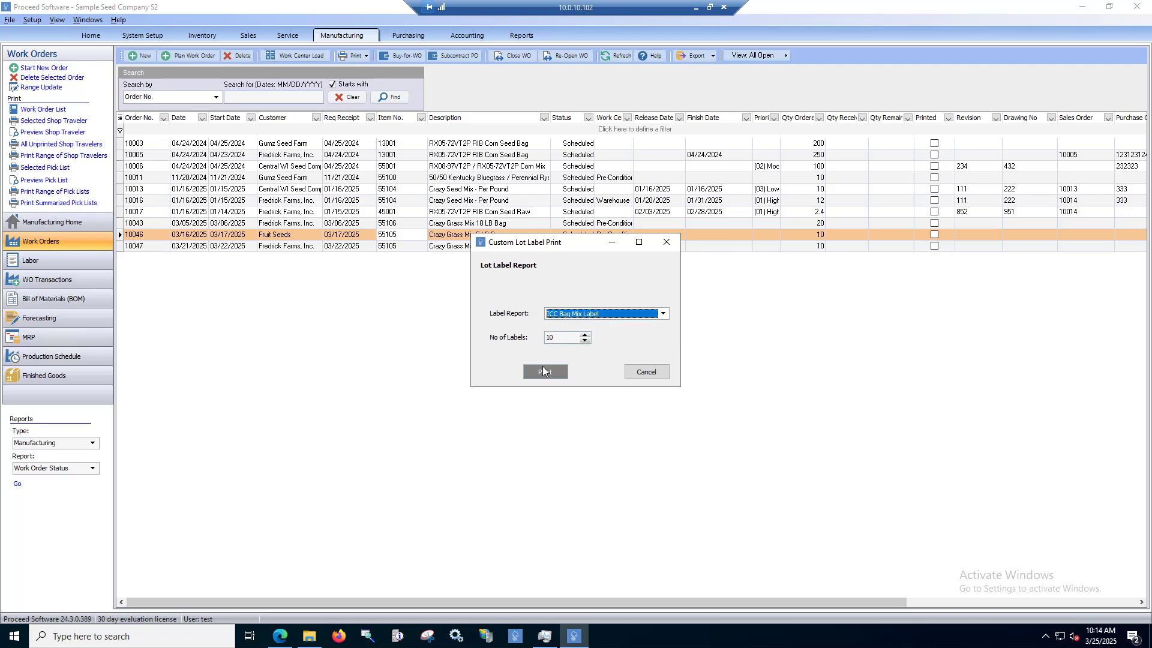
pyautogui.click(542, 371)
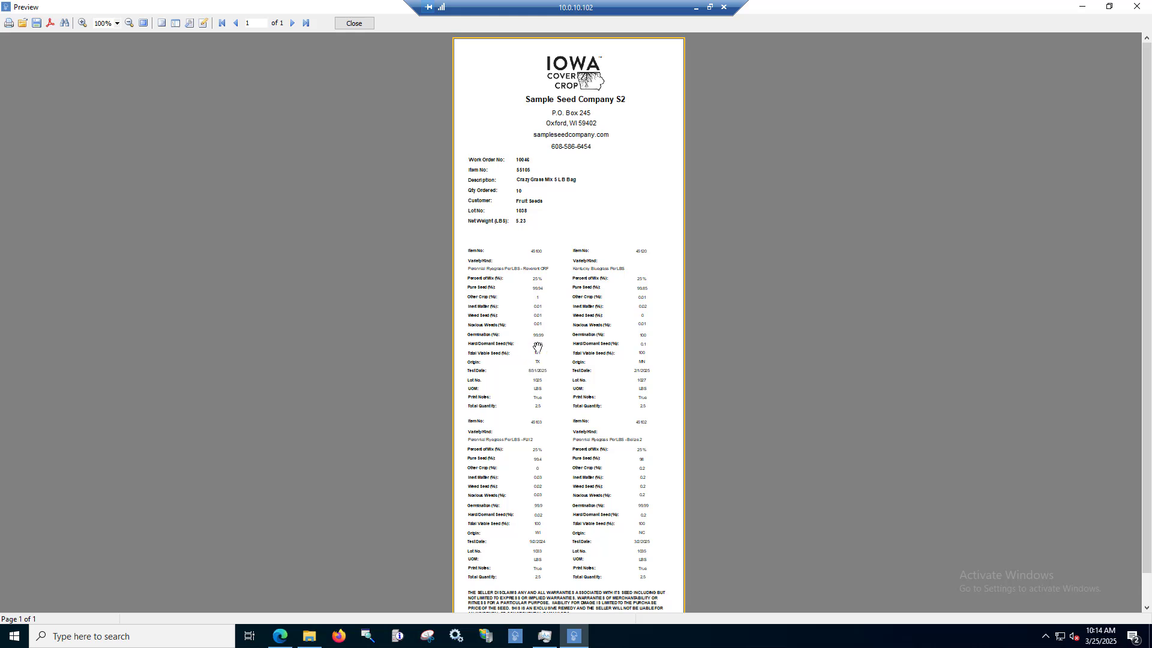
# Review the mix details, component lot analysis and seller disclaimer in the label preview, and close it
pyautogui.scroll(2, 620, 374)
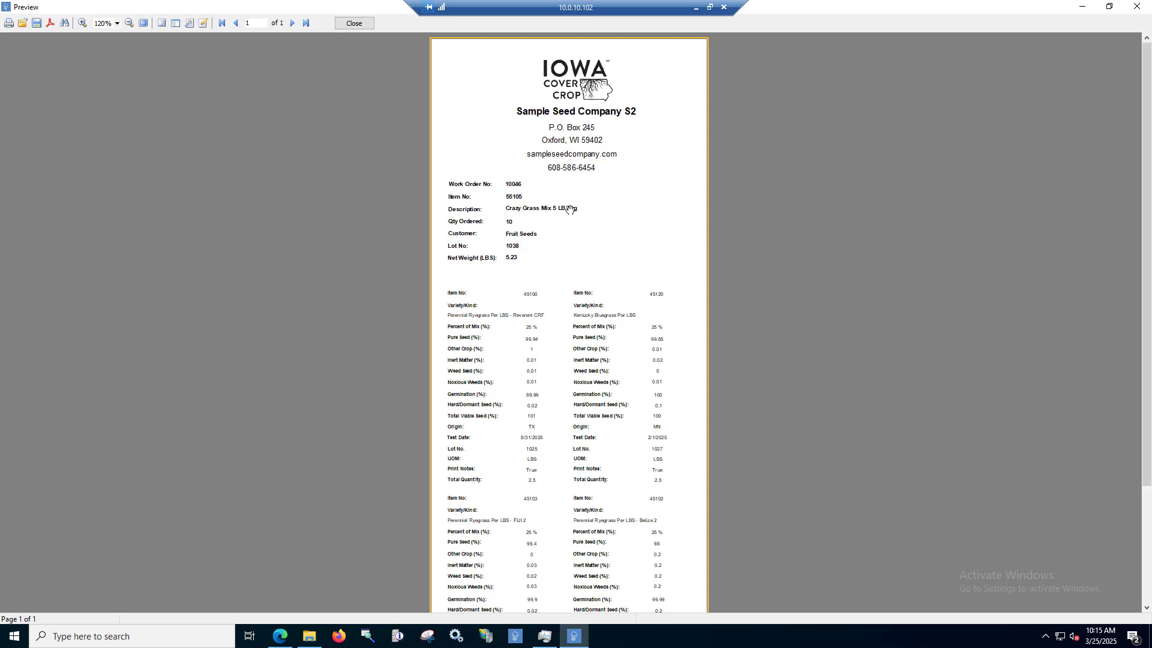
pyautogui.scroll(-1, 540, 312)
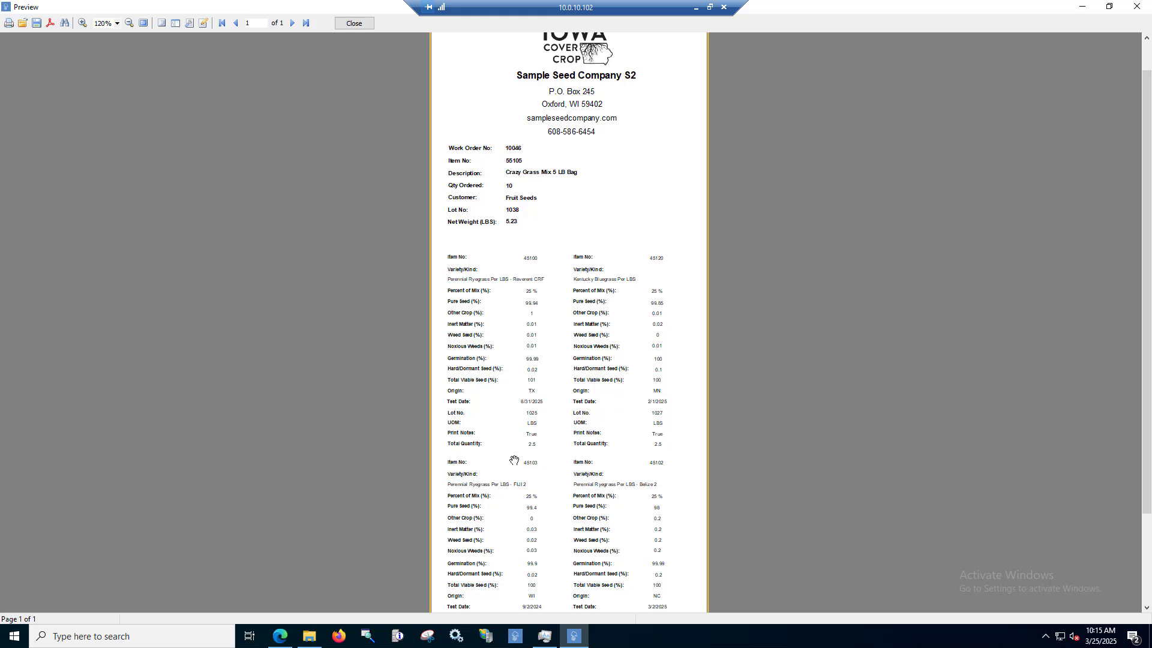
pyautogui.scroll(-2, 514, 461)
pyautogui.scroll(-1, 513, 460)
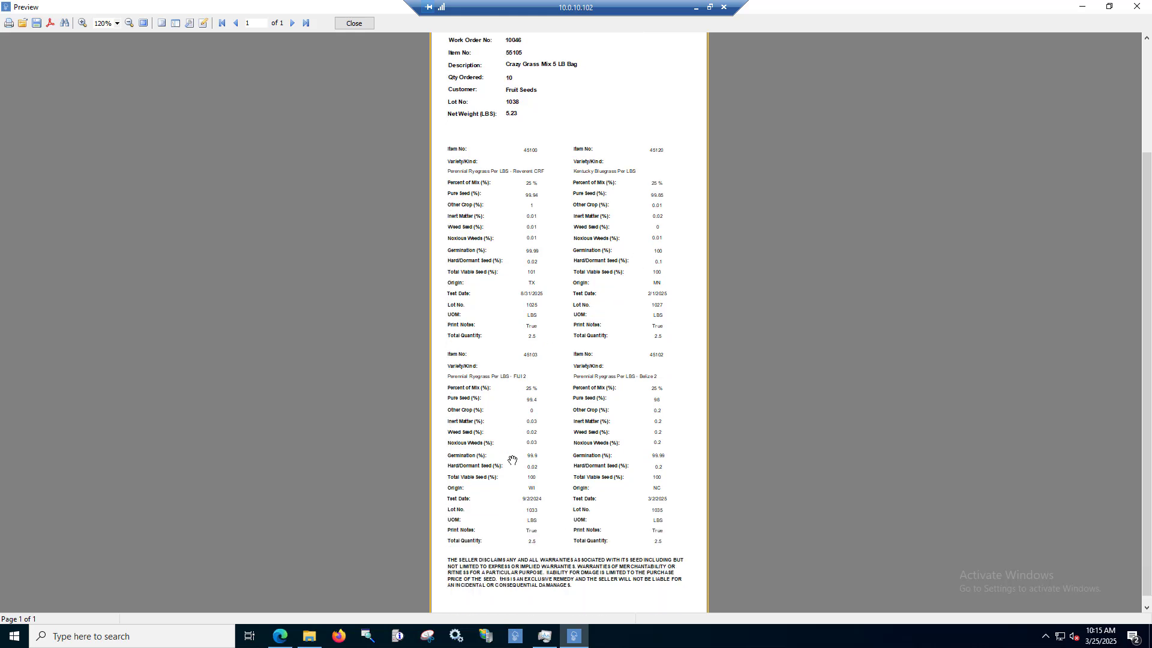
pyautogui.scroll(4, 513, 460)
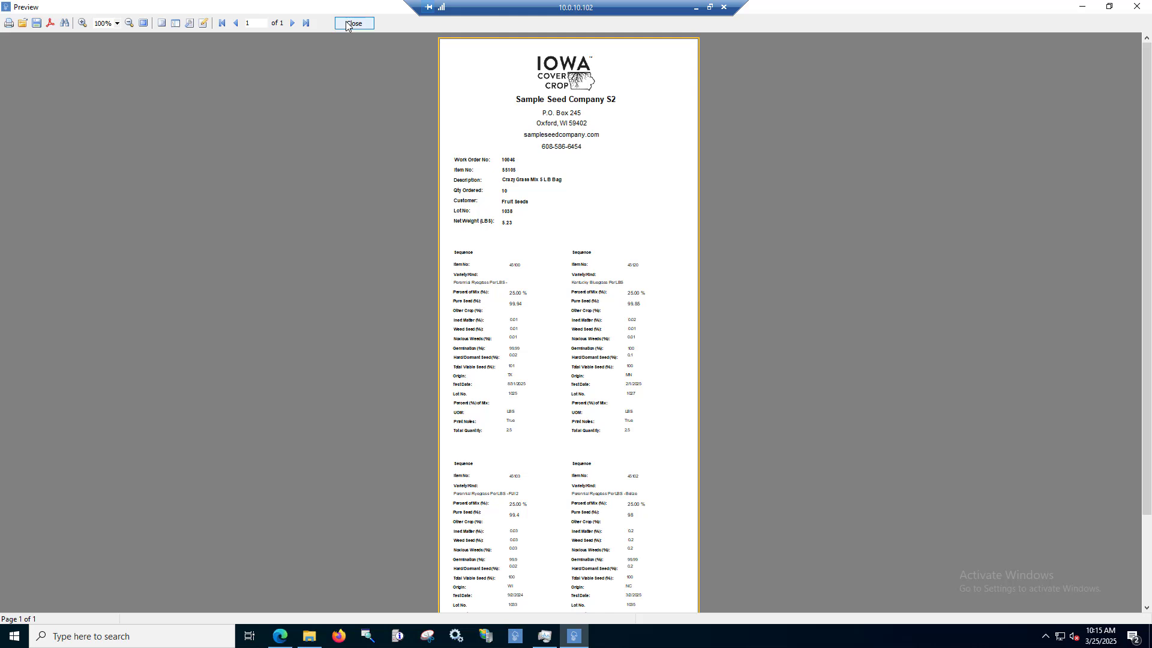
pyautogui.click(353, 24)
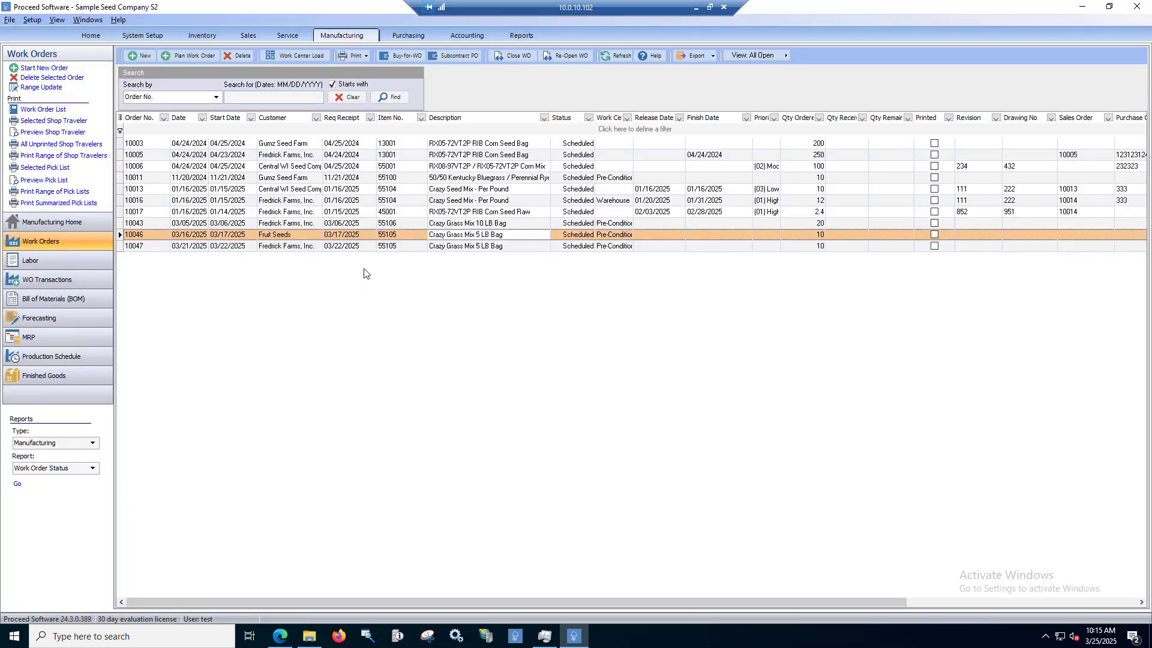
# Generate 10 custom labels for the Fruit Seeds work order using the Mixing Report
pyautogui.rightClick(457, 239)
pyautogui.click(388, 240)
pyautogui.rightClick(391, 236)
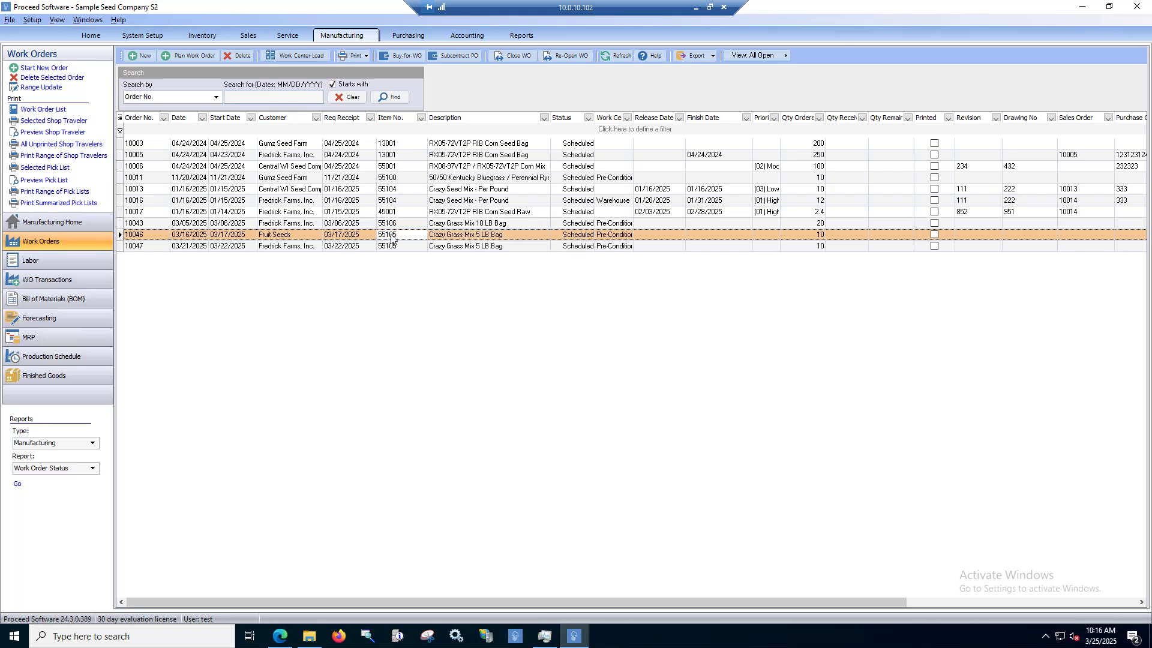
pyautogui.click(425, 336)
pyautogui.click(594, 320)
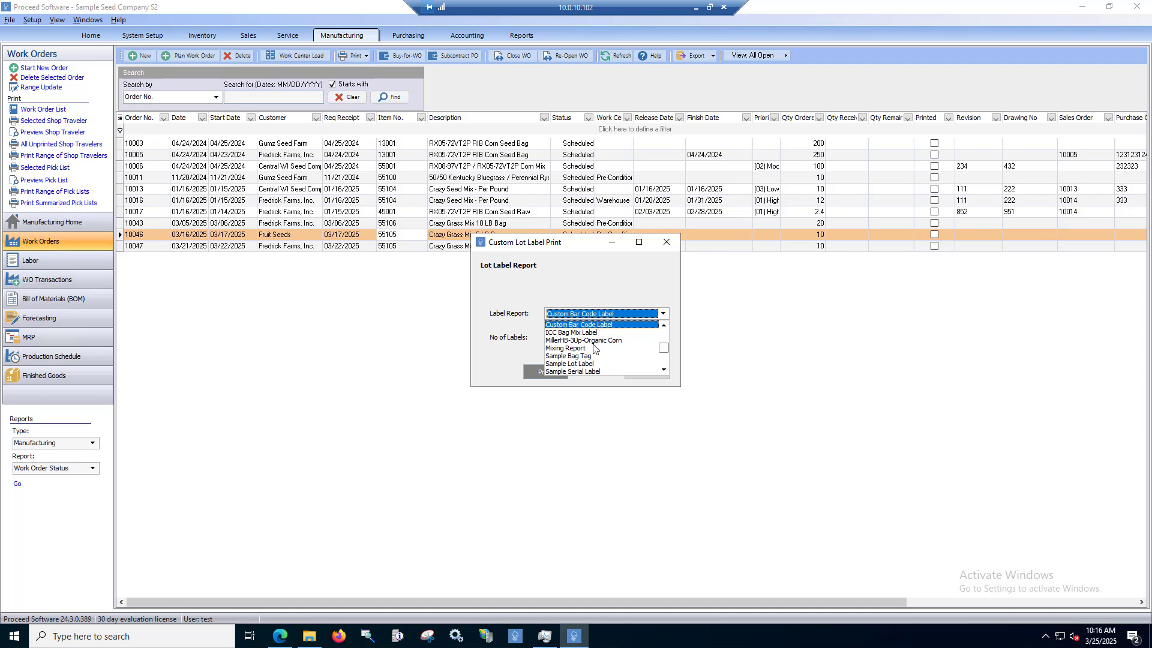
pyautogui.click(555, 368)
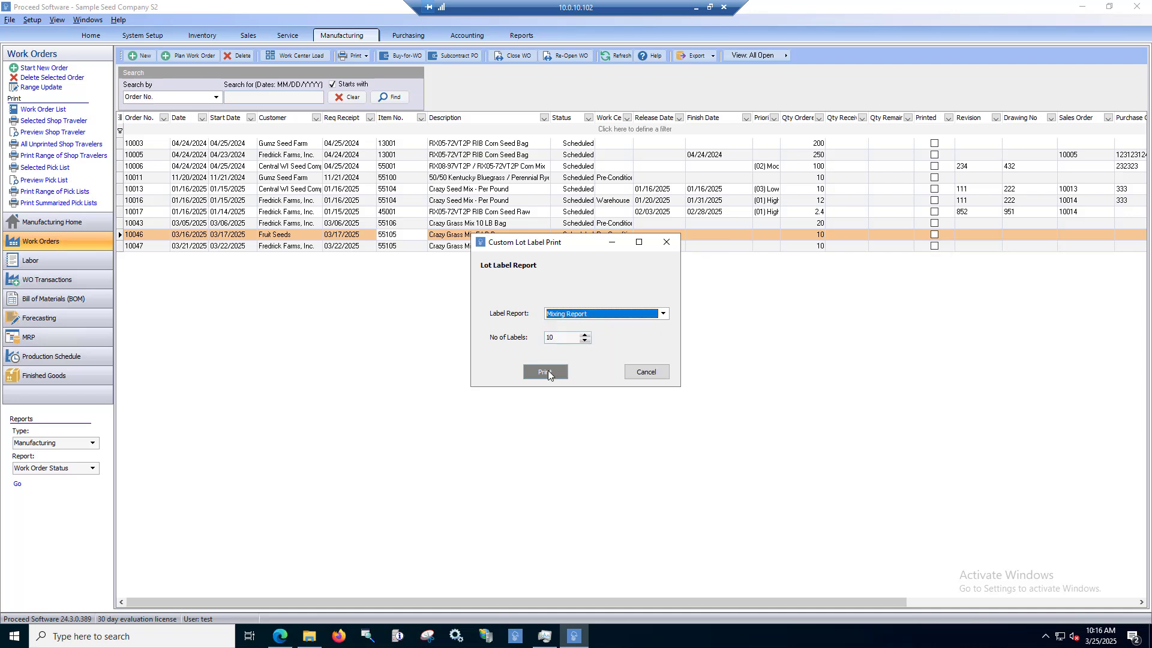
pyautogui.click(548, 372)
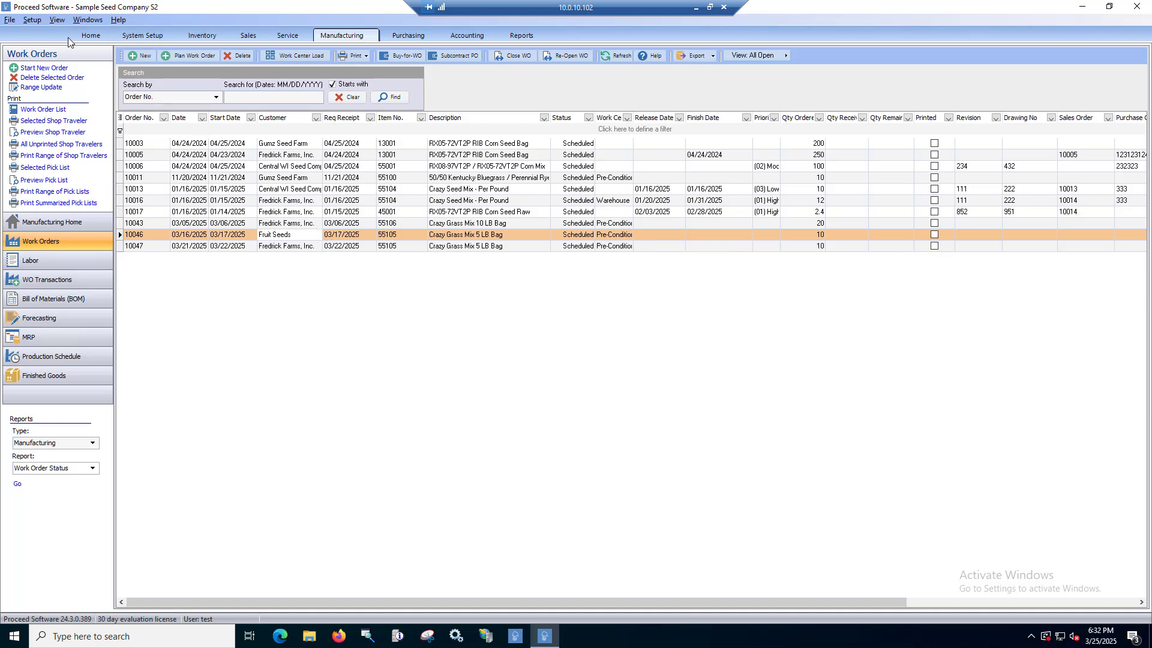
# Open the manufacturing Mixing Report for customization in the Report Designer
pyautogui.click(33, 19)
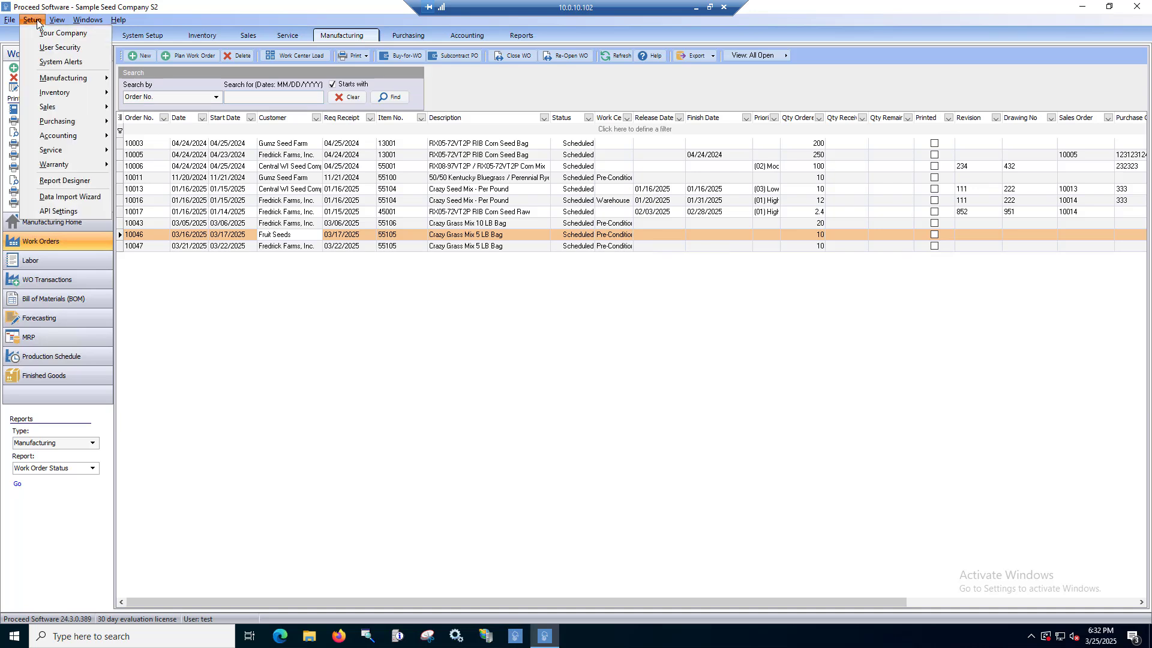
pyautogui.click(54, 183)
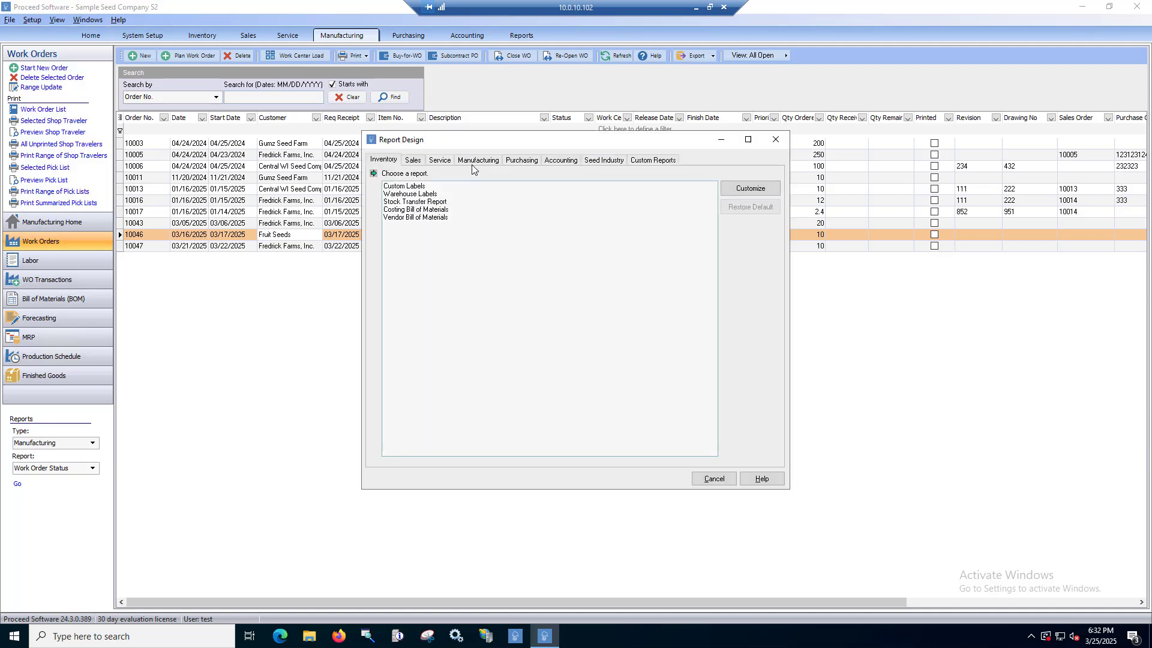
pyautogui.click(475, 161)
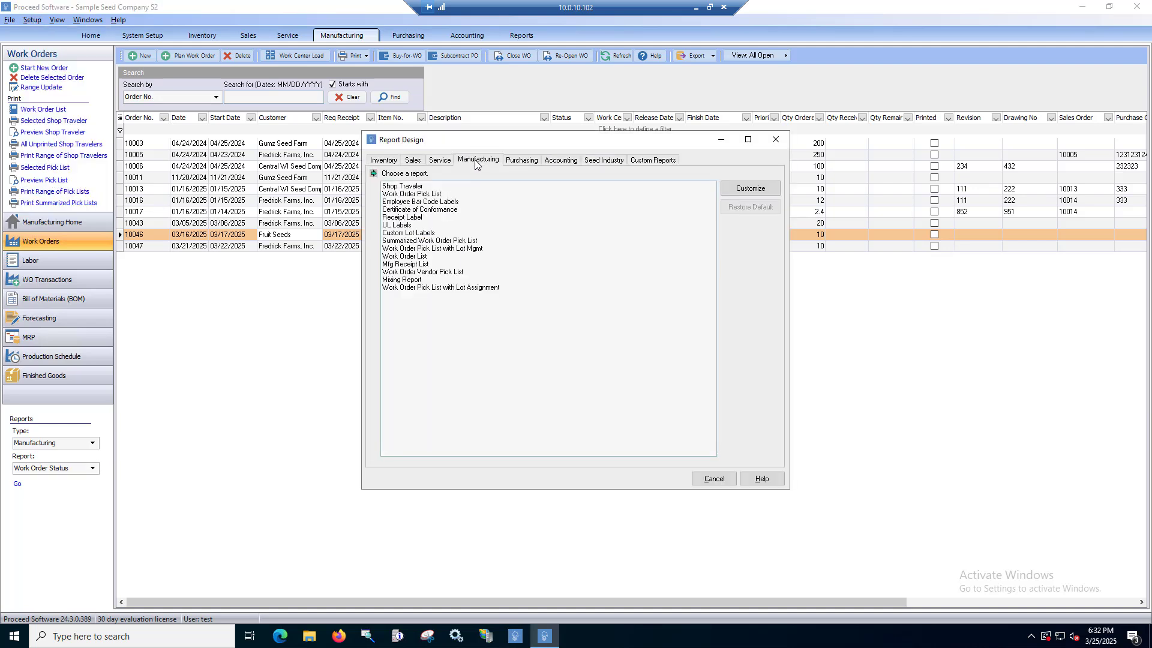
pyautogui.click(400, 281)
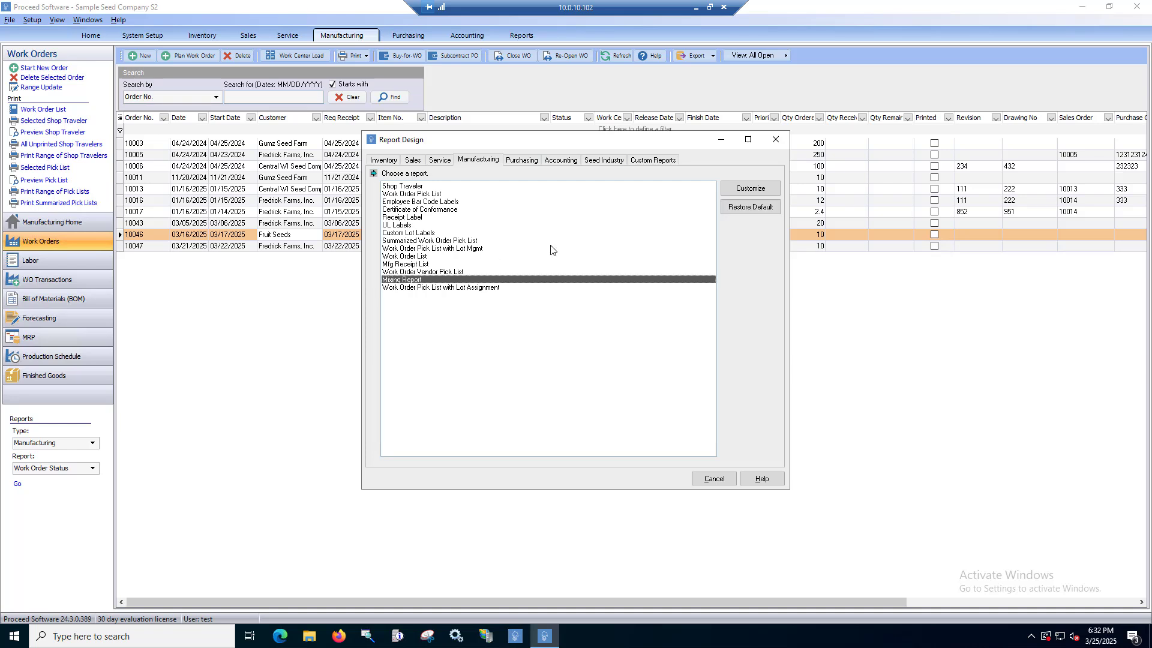
pyautogui.click(737, 189)
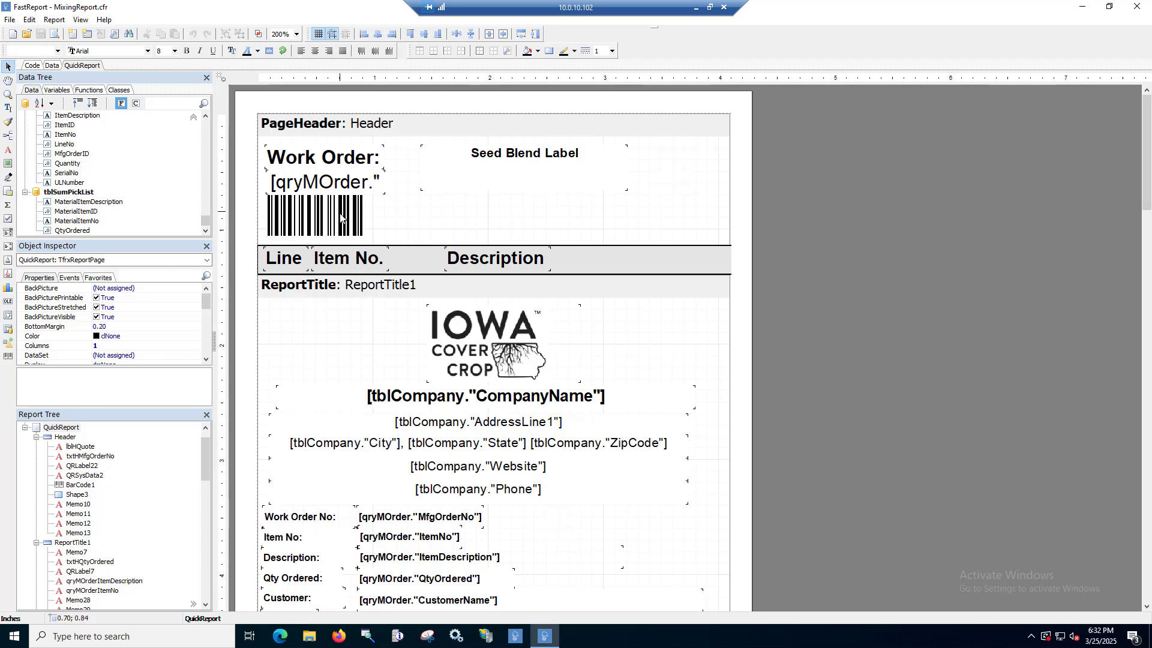
# Examine the Mixing Report's layout bands and available data fields, and close the designer and the report selection
pyautogui.scroll(-5, 367, 360)
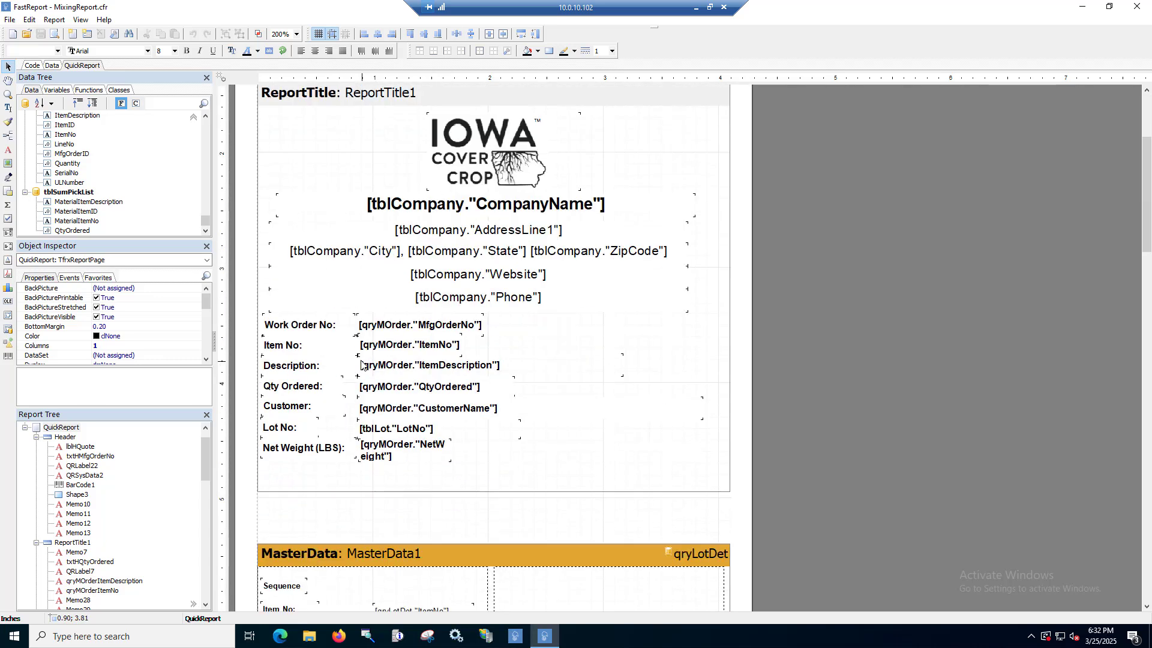
pyautogui.scroll(-5, 384, 346)
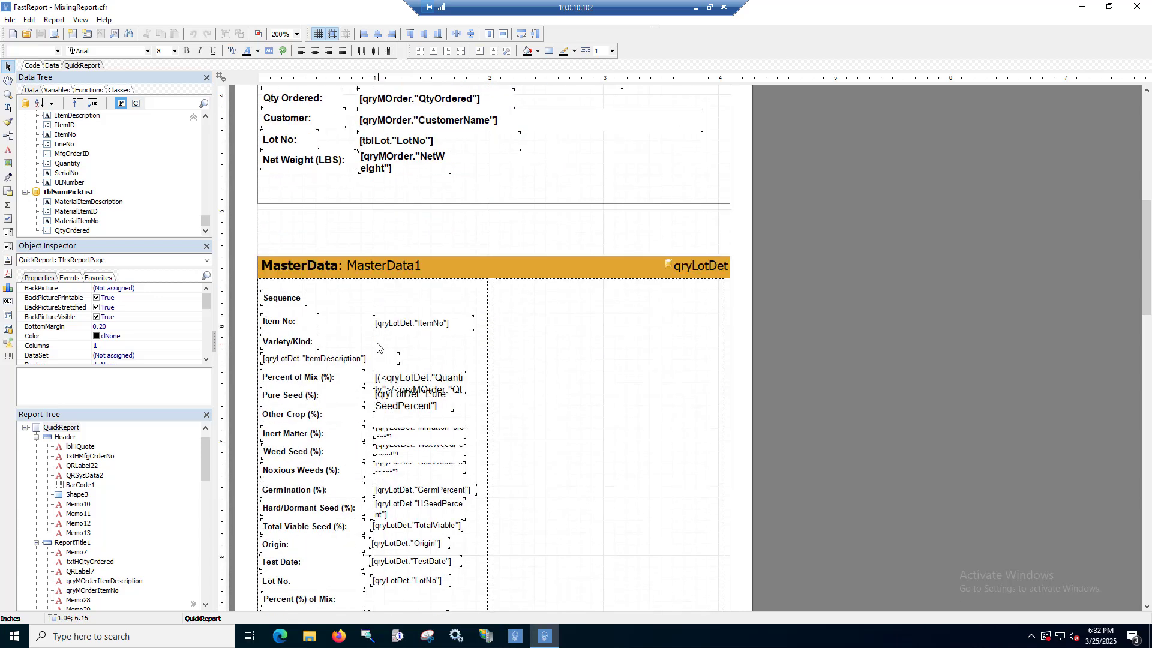
pyautogui.scroll(9, 390, 347)
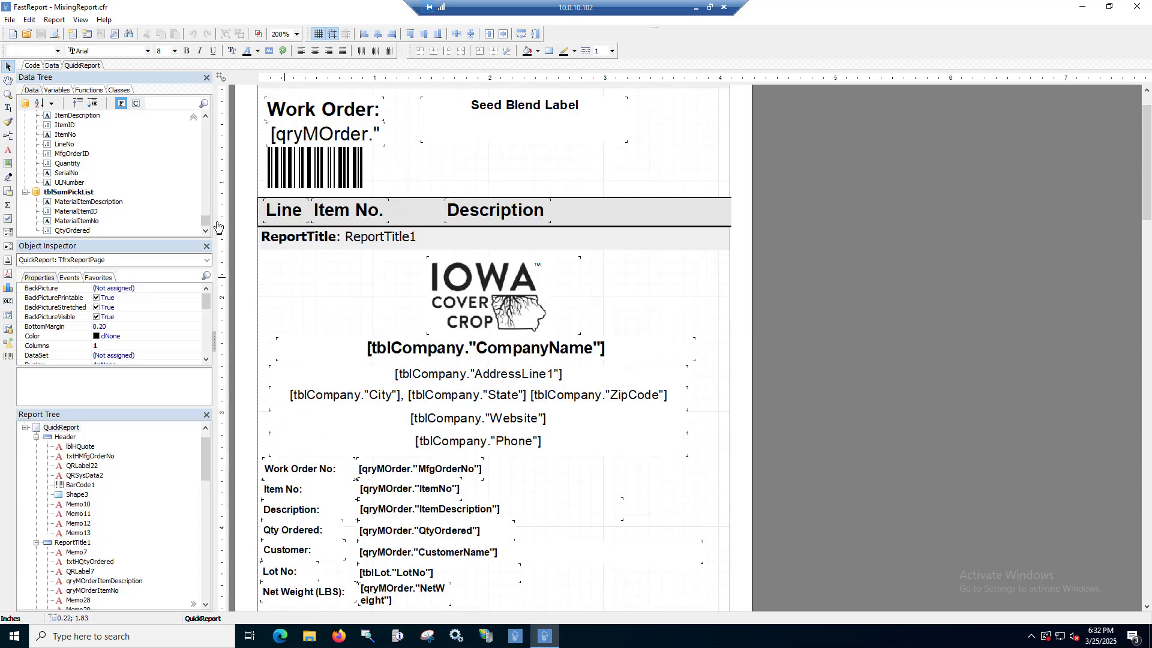
pyautogui.click(76, 106)
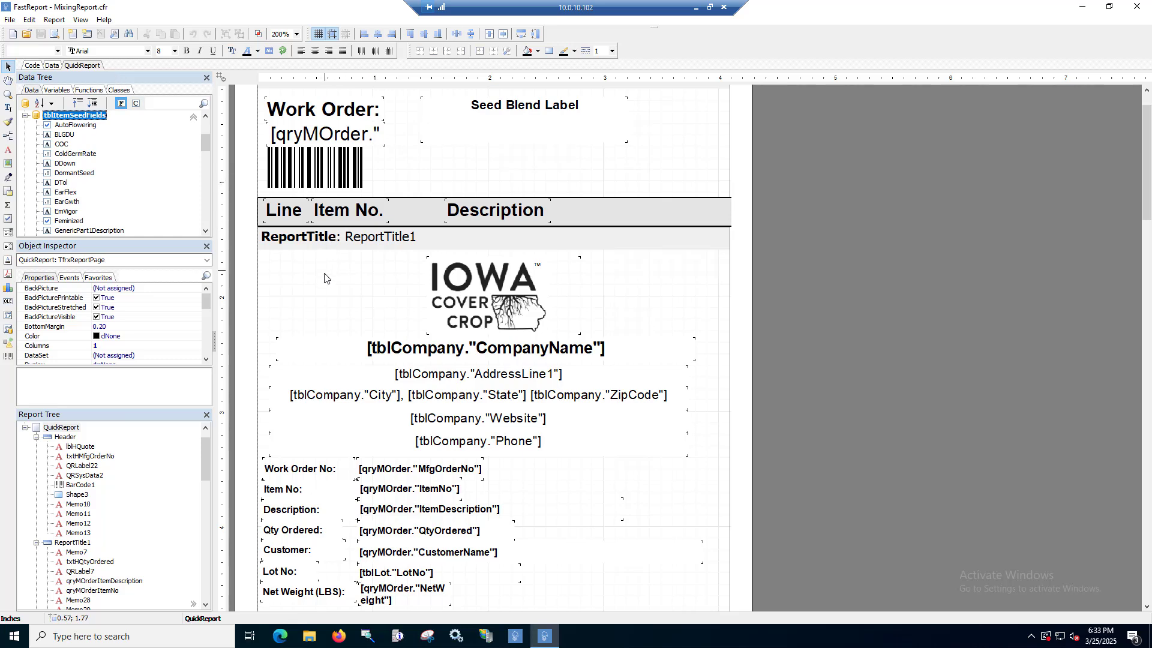
pyautogui.click(10, 19)
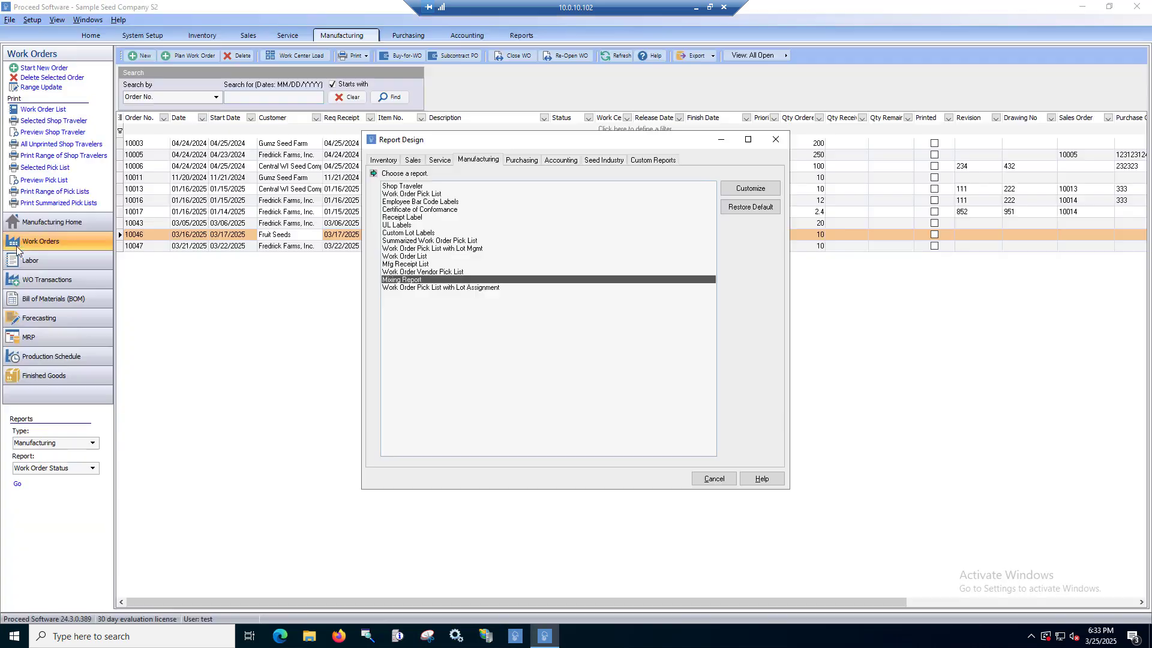
pyautogui.click(21, 246)
pyautogui.click(715, 479)
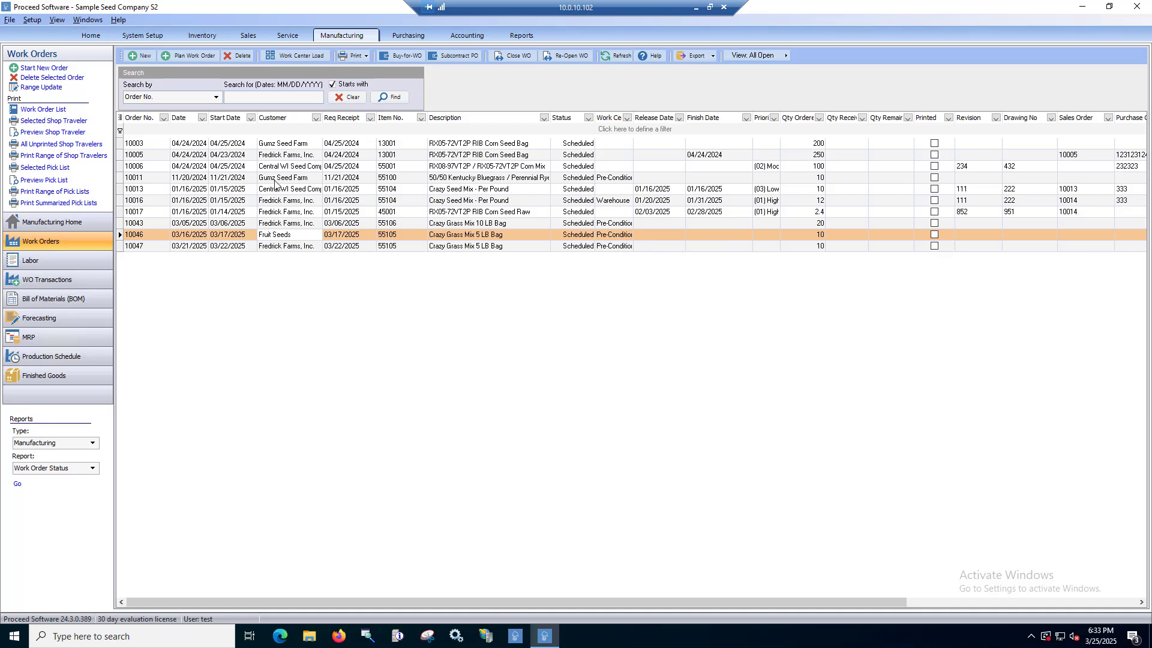
# Create a new manufacturing receipt in WO Transactions for the Fruit Seeds work order of Crazy Grass Mix 5 LB Bag
pyautogui.click(106, 279)
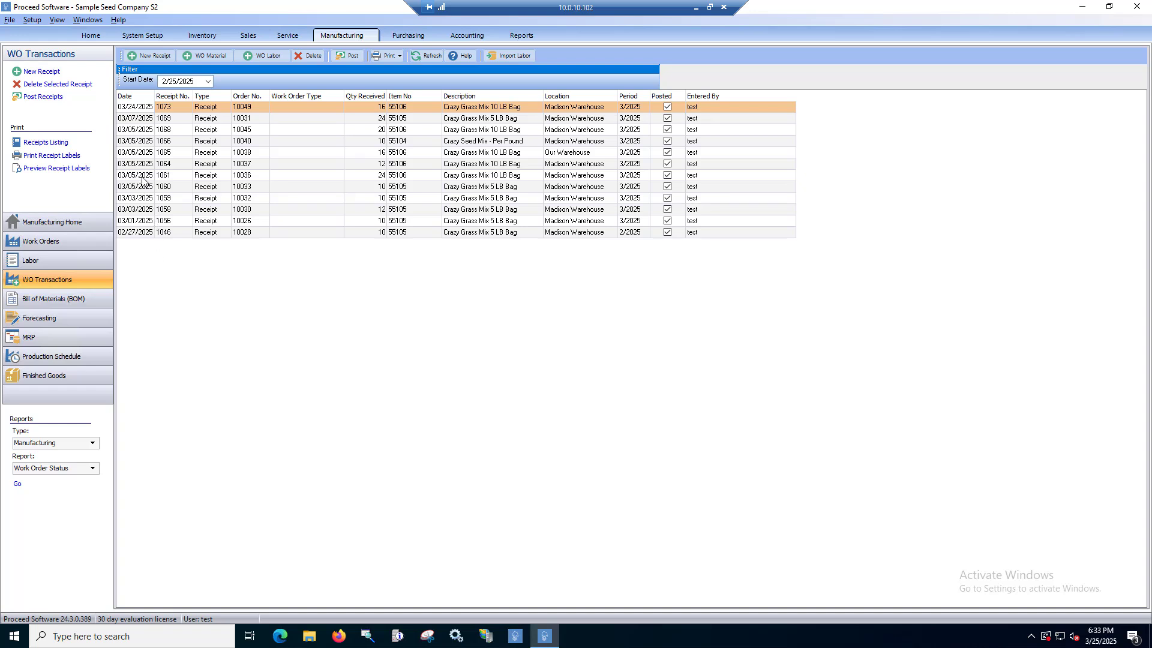
pyautogui.click(143, 55)
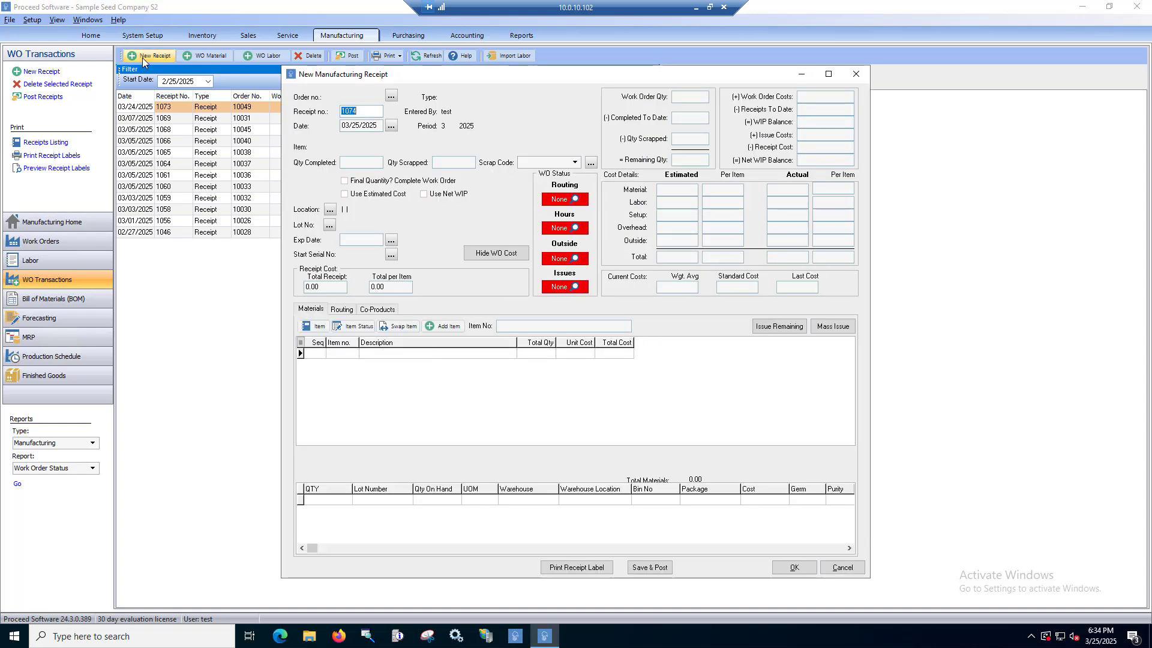
pyautogui.click(391, 96)
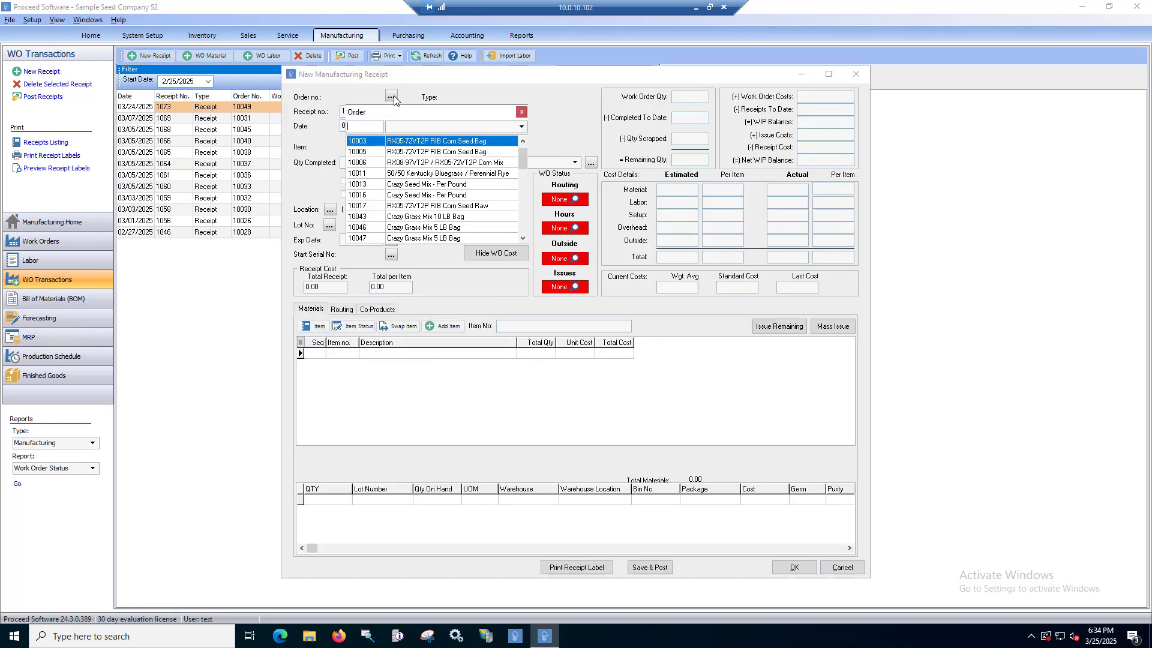
pyautogui.doubleClick(386, 228)
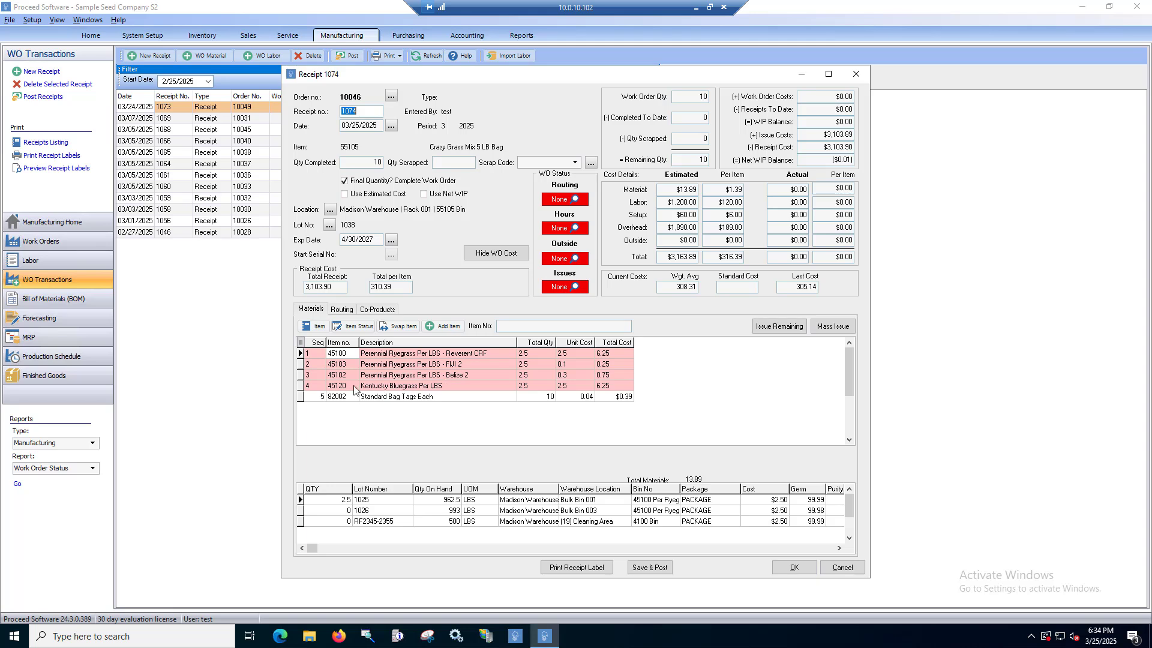
# Review the receipt's lot allocations for materials 45103, 45102, 45120 and 82002
pyautogui.click(300, 364)
pyautogui.click(301, 375)
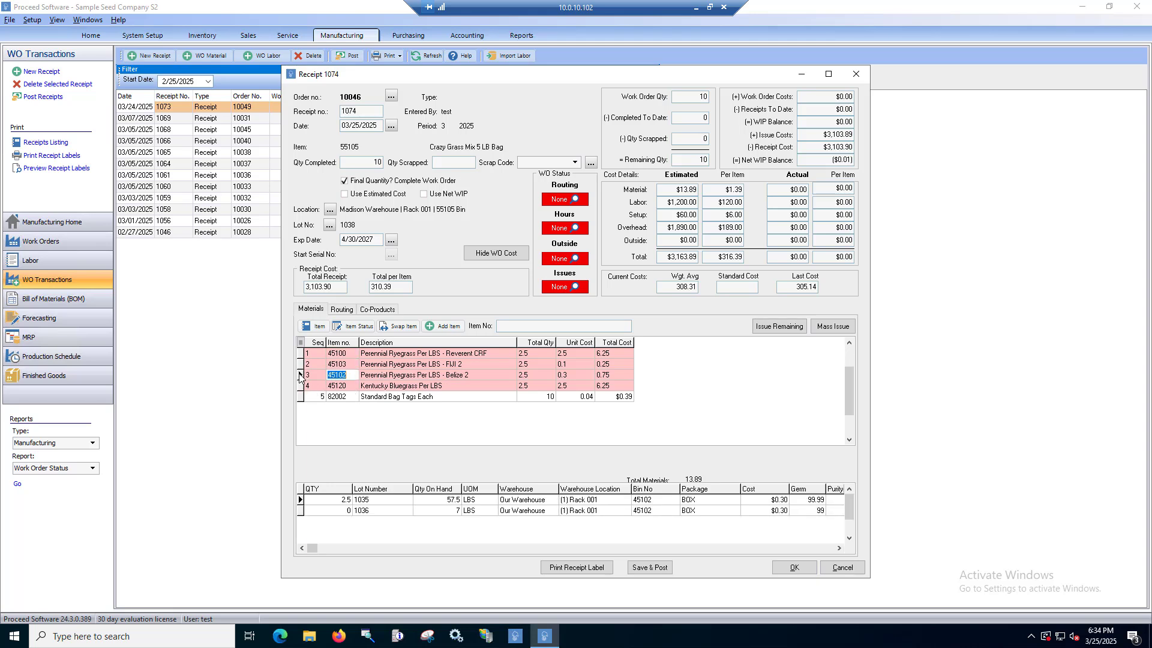
pyautogui.click(301, 385)
pyautogui.click(300, 397)
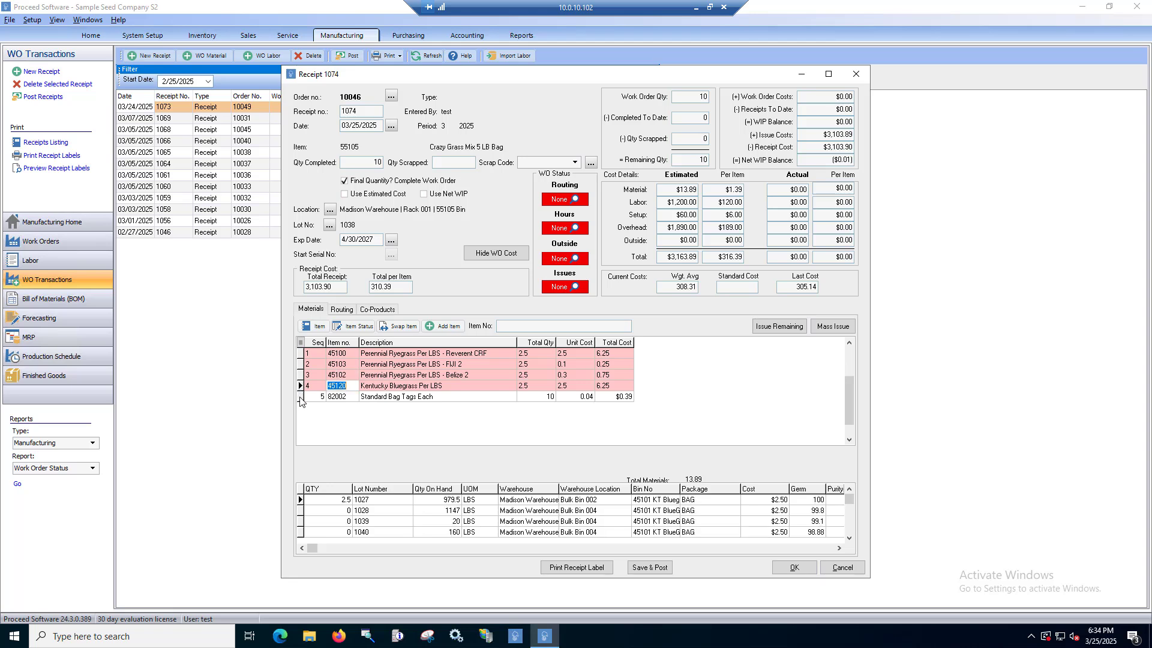
# Save the manufacturing receipt and post all unposted receipts
pyautogui.click(786, 570)
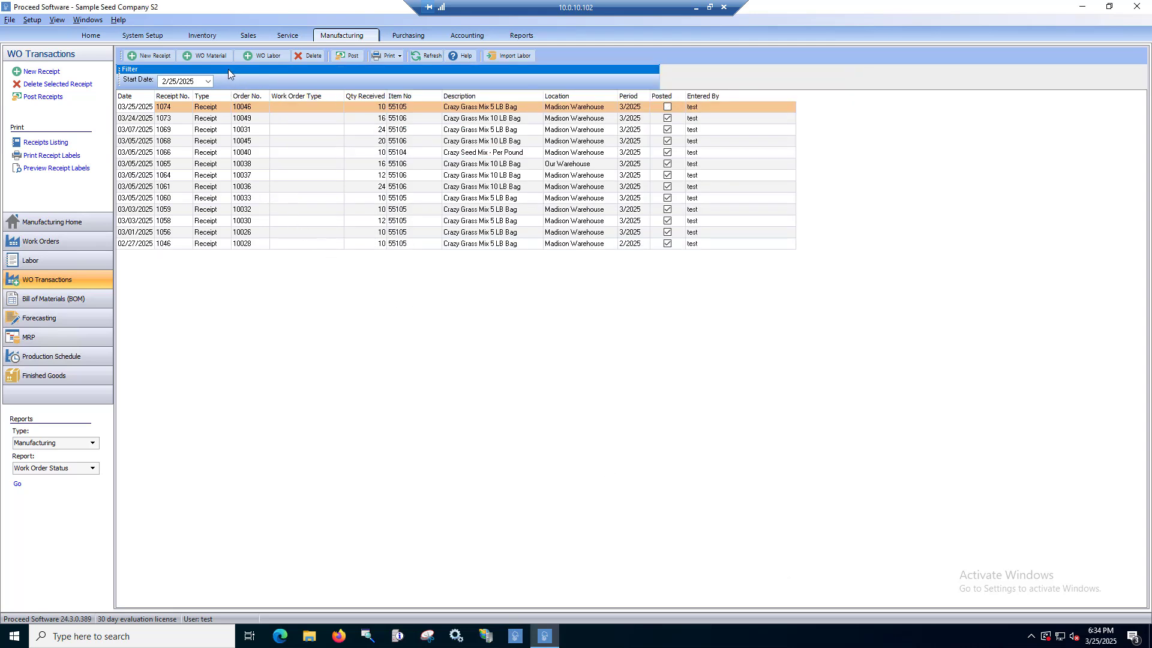
pyautogui.click(347, 56)
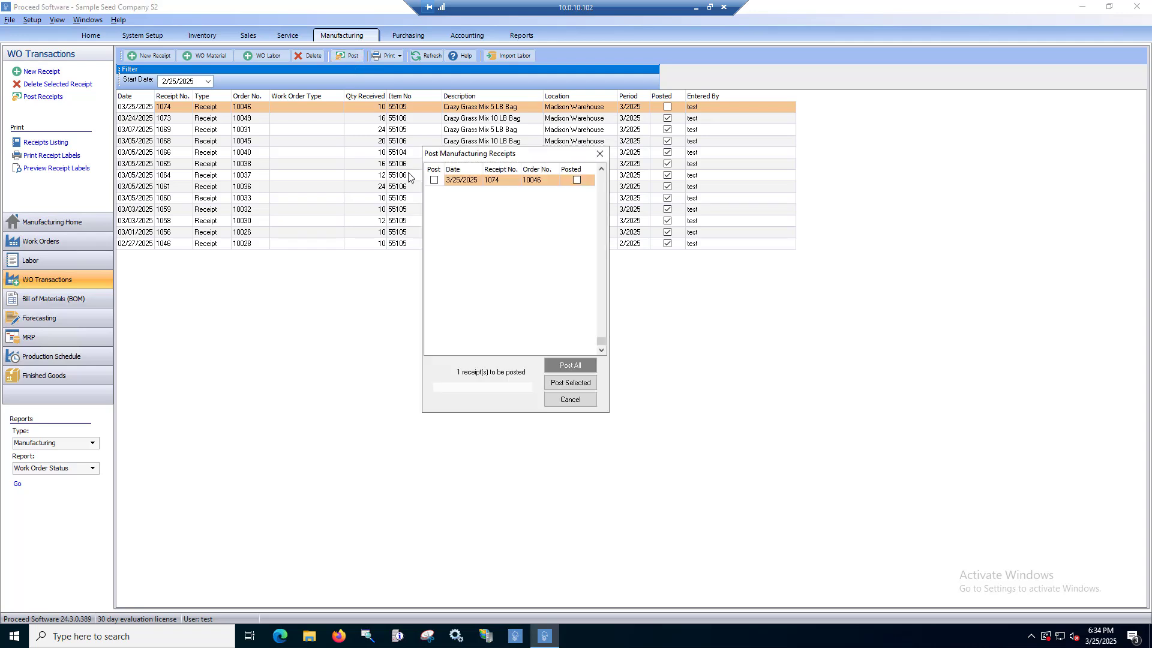
pyautogui.click(569, 365)
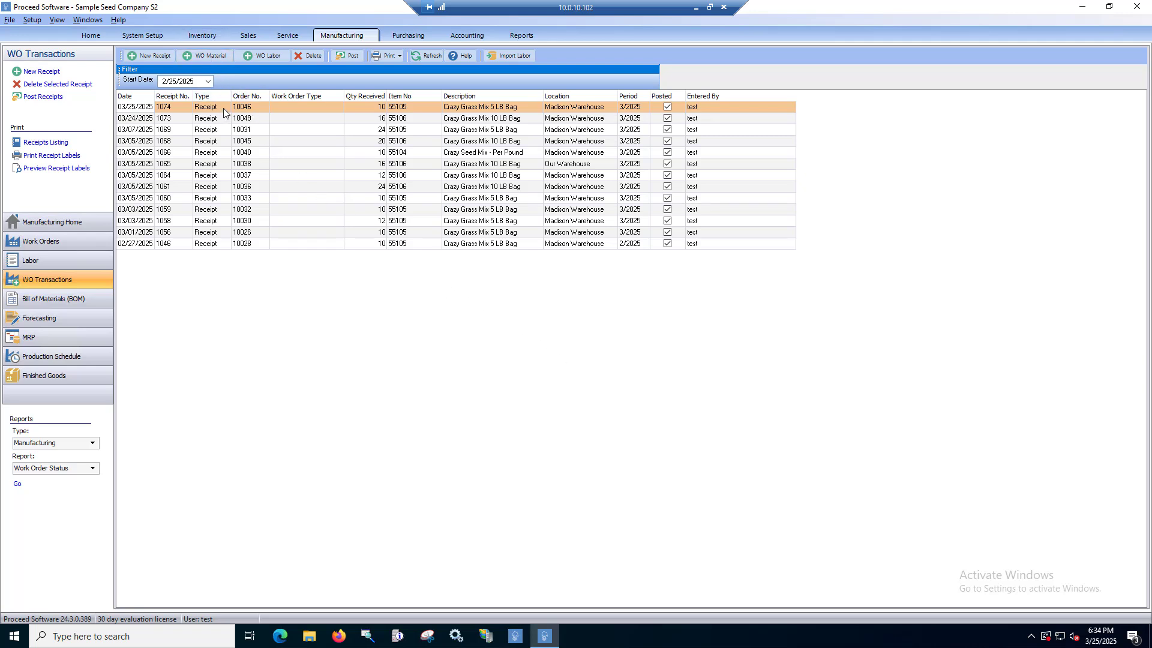
# Display the inventory history and quantity by location for item 55105, Crazy Grass Mix 5 LB Bag
pyautogui.click(193, 36)
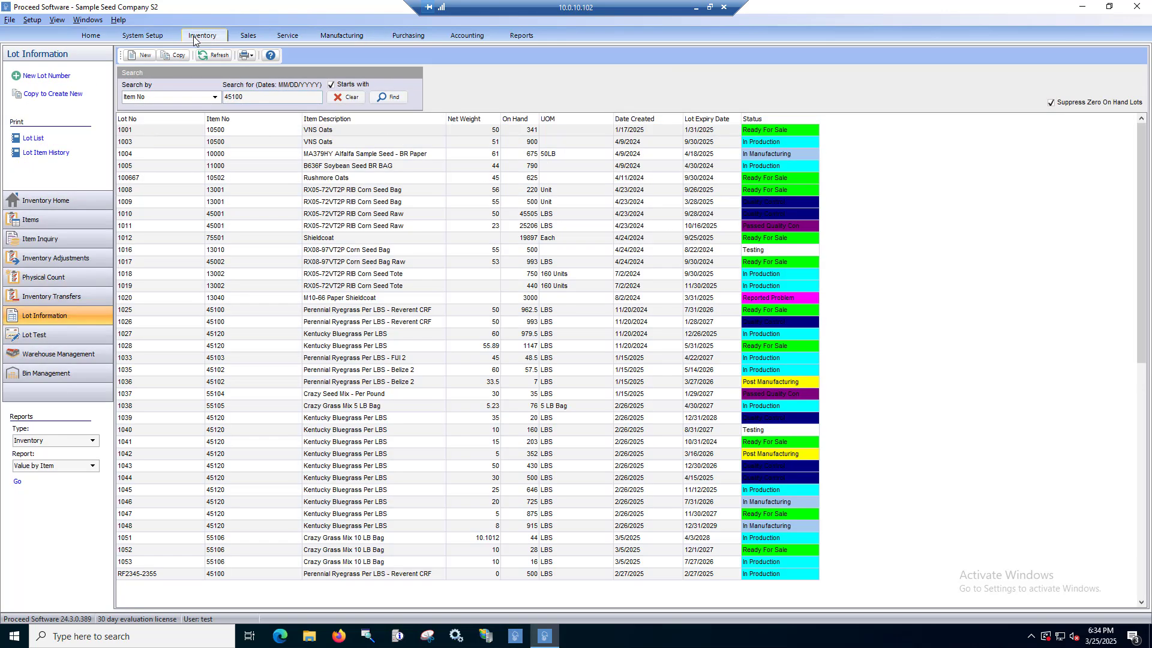
pyautogui.click(75, 221)
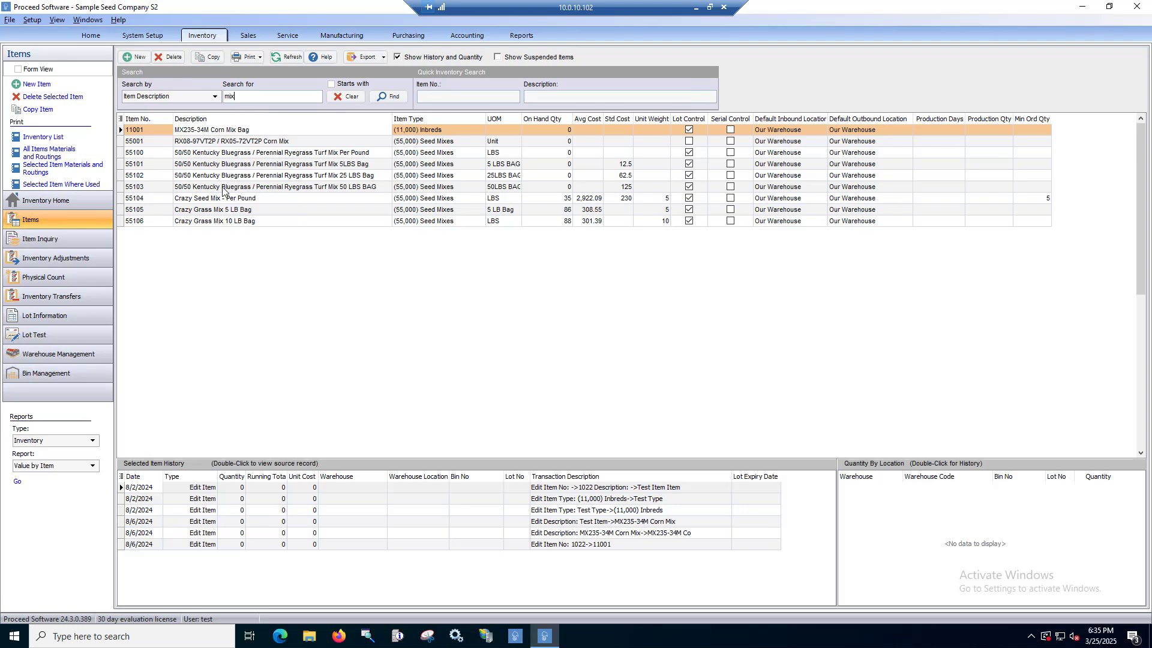
pyautogui.click(220, 211)
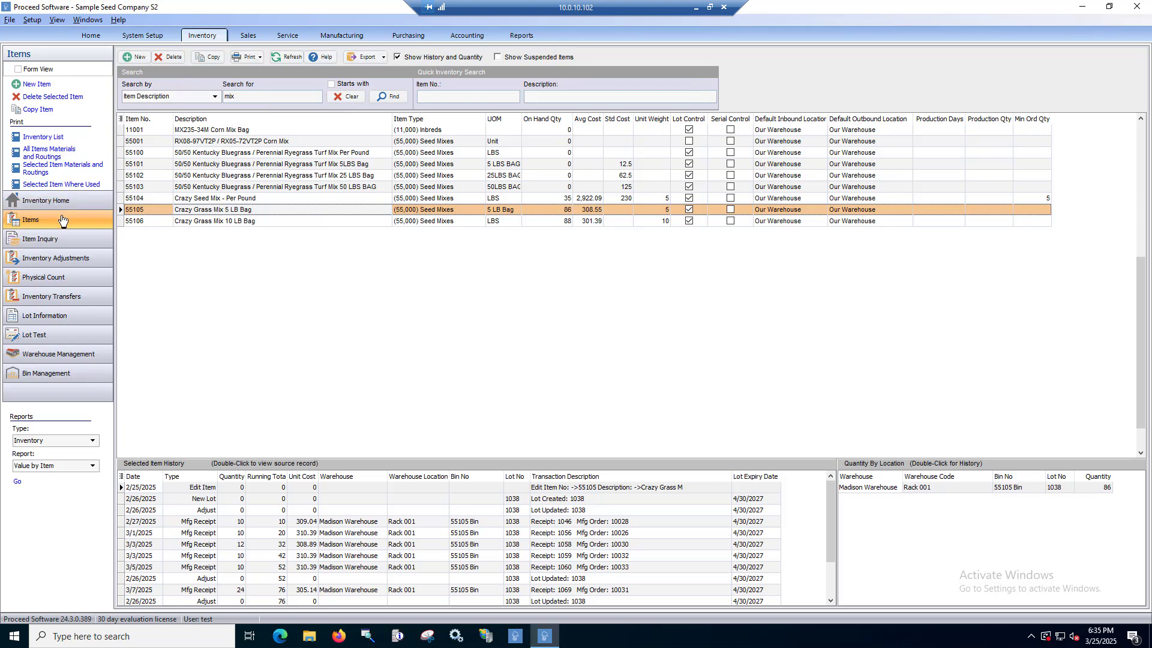
# Examine the bill of materials of Crazy Grass Mix 5 LB Bag, and close the item record without changes
pyautogui.doubleClick(226, 210)
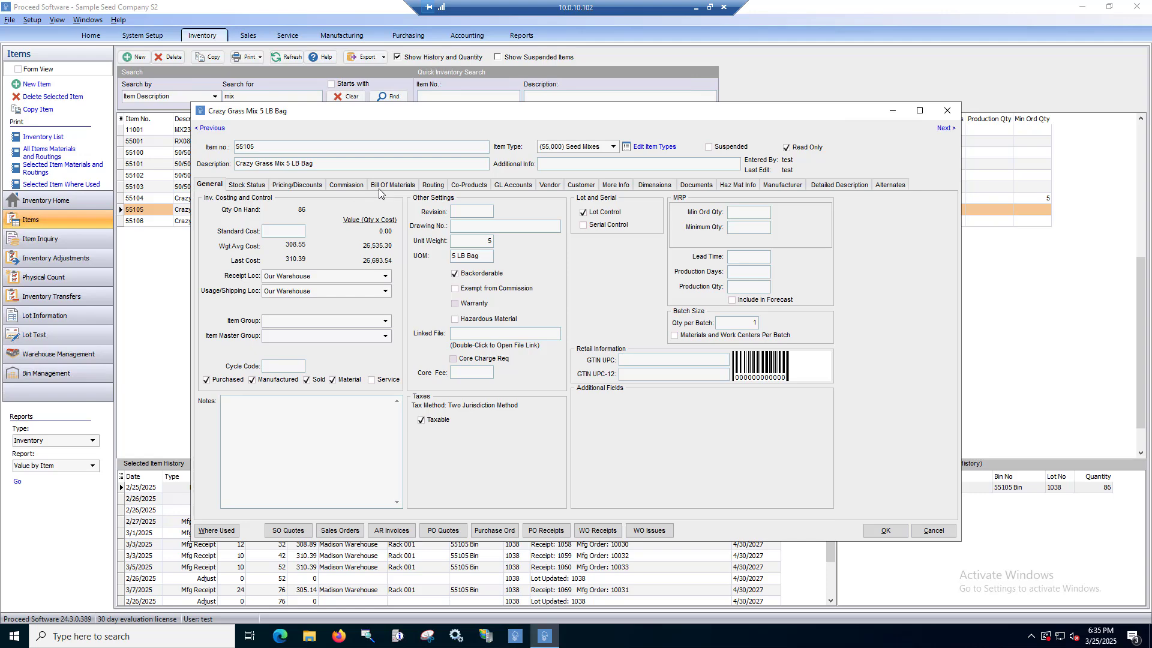
pyautogui.click(383, 186)
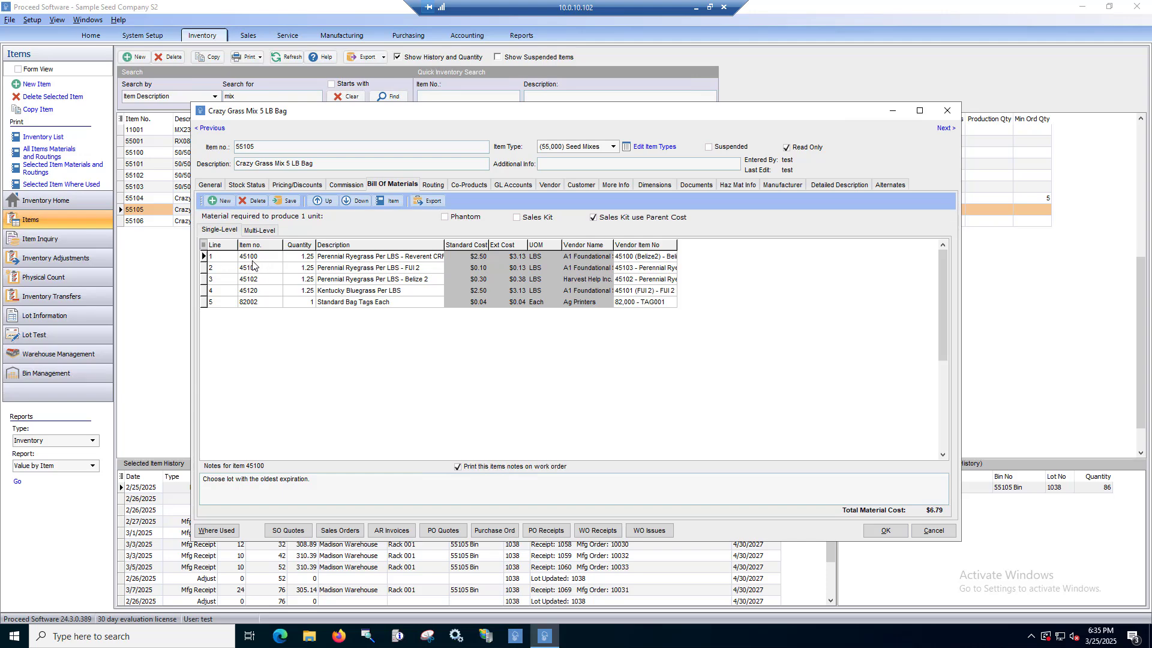
pyautogui.click(933, 530)
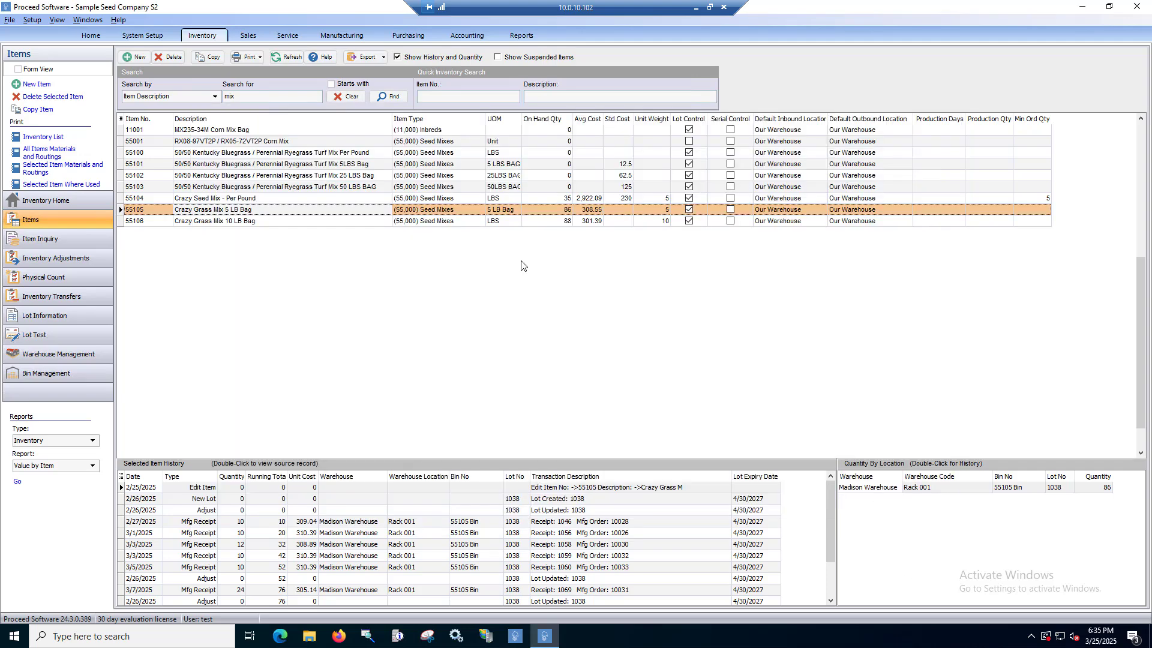
# Look up item 45100 by item number and examine the latest usage transaction, dated 3/25/2025, in its history
pyautogui.doubleClick(248, 97)
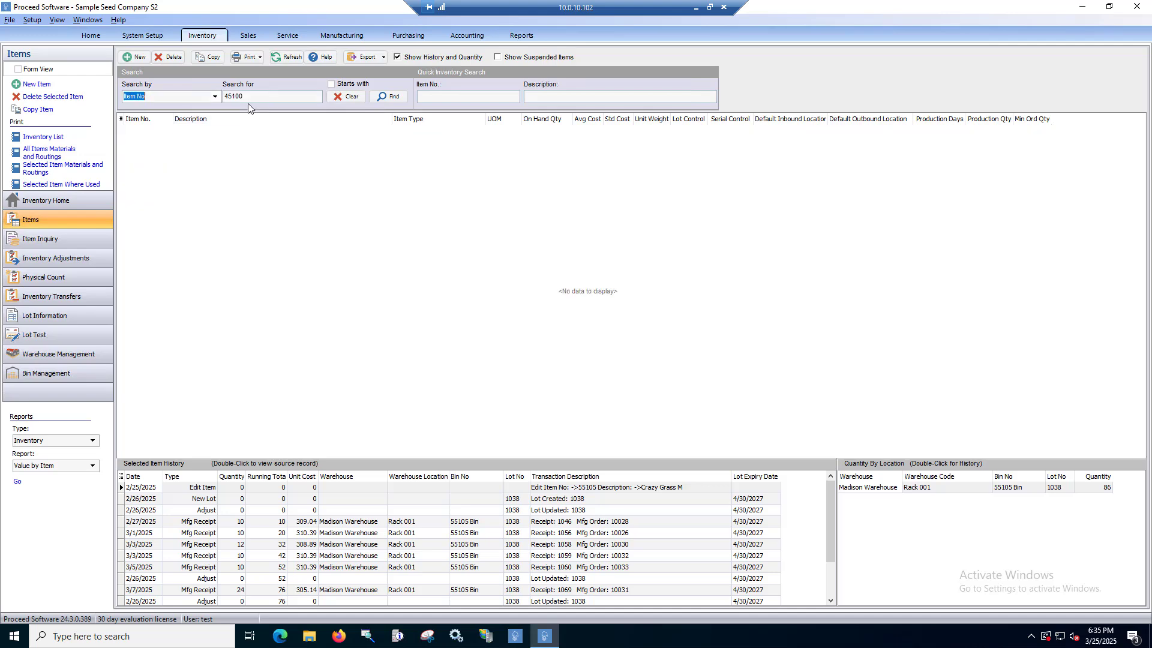
pyautogui.click(389, 97)
pyautogui.click(335, 132)
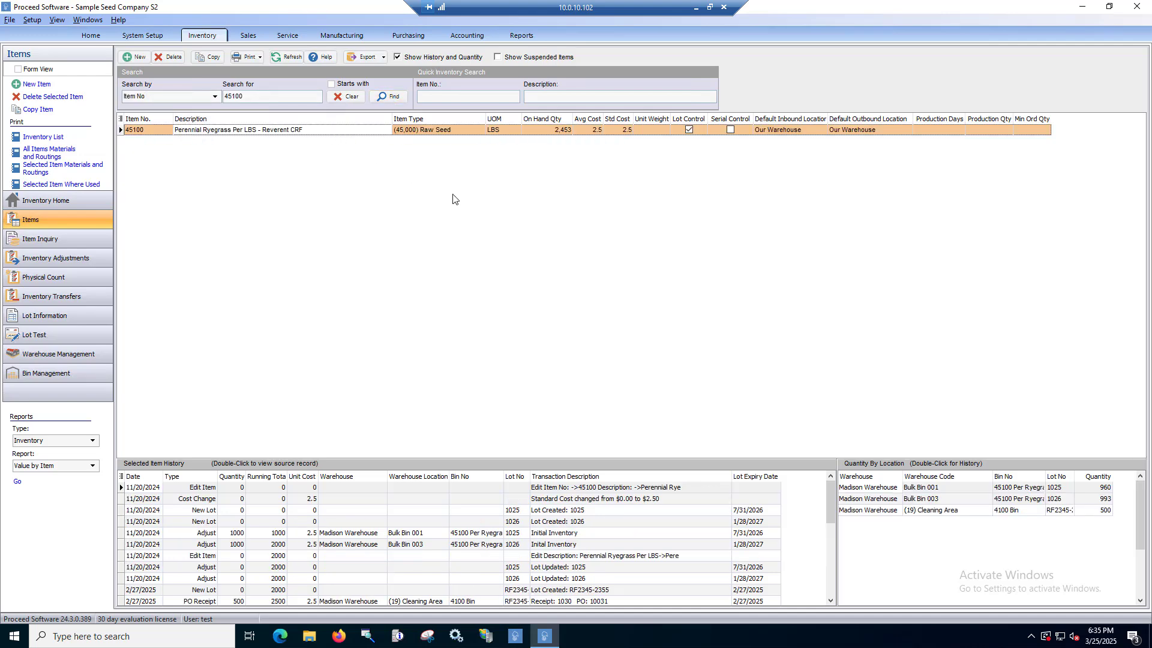
pyautogui.moveTo(831, 513); pyautogui.dragTo(836, 602)
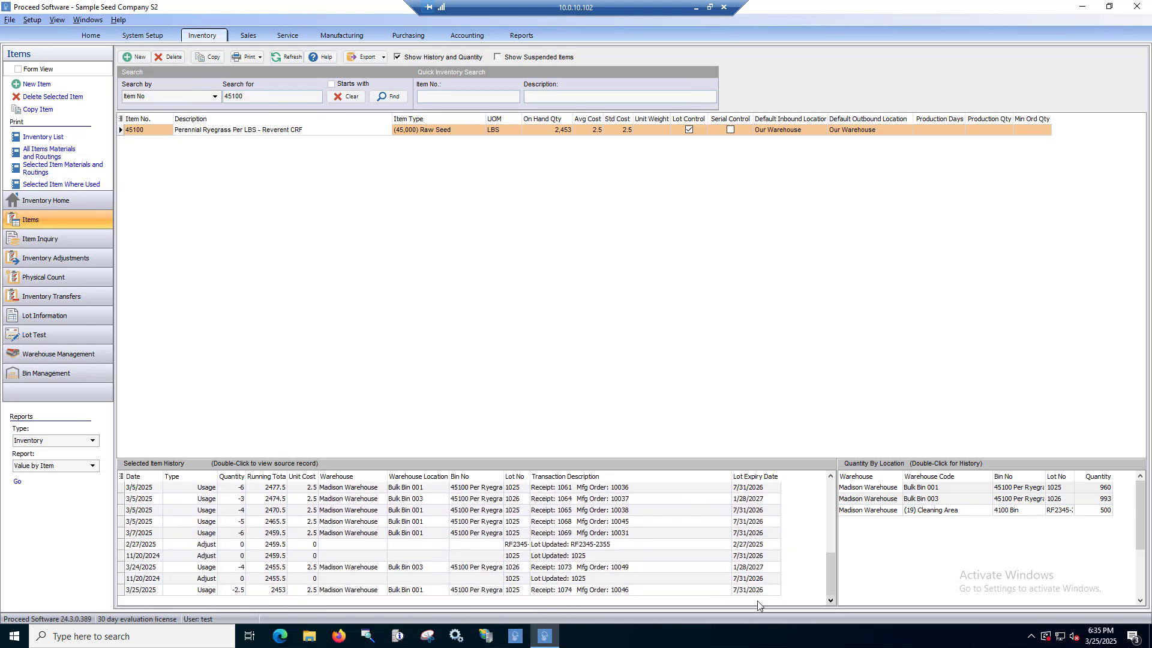
pyautogui.click(304, 591)
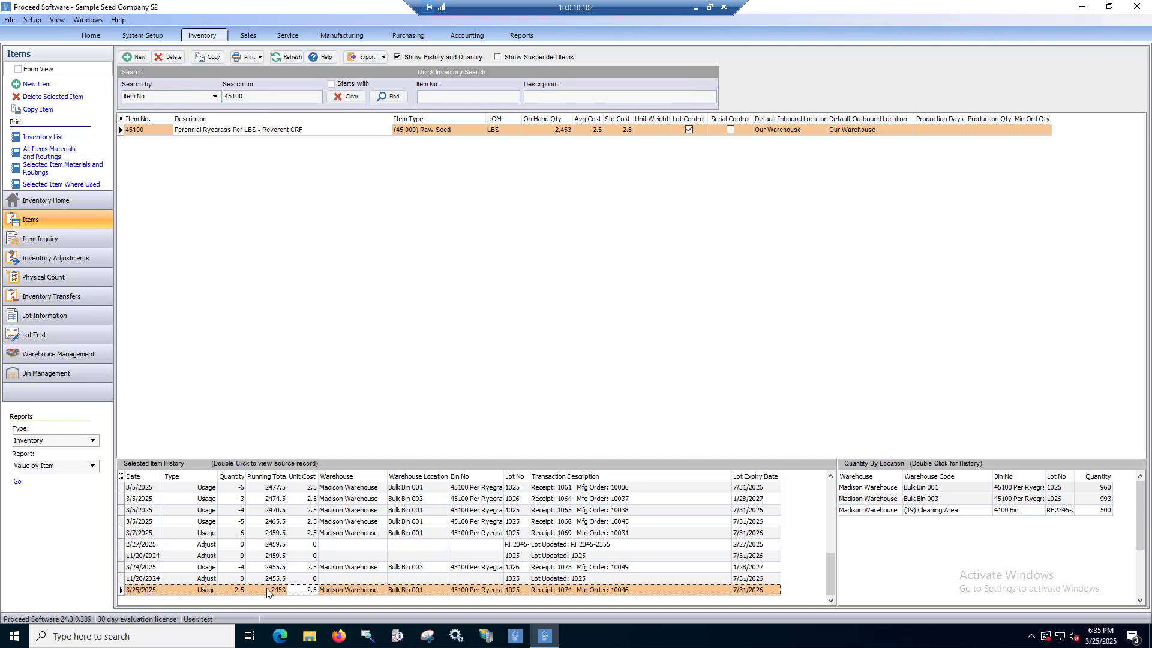
pyautogui.click(232, 594)
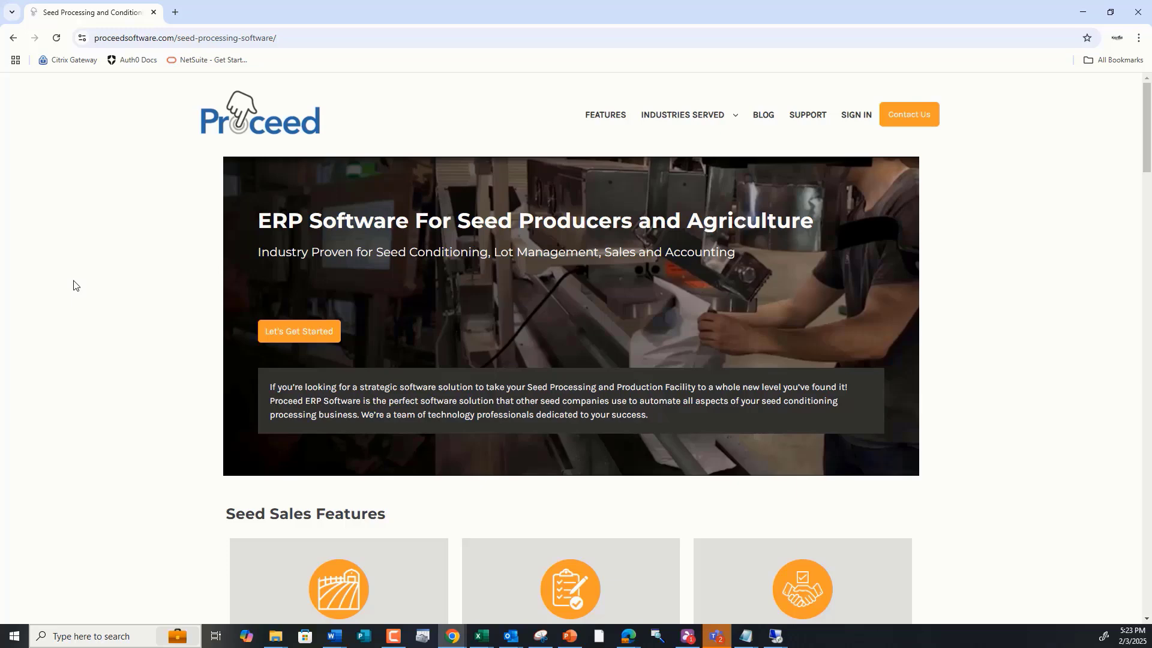
# Examine the seed processing page of the Proceed website in Chrome, covering sales features, integrations, customer case studies, benefits and videos
pyautogui.scroll(-7, 73, 285)
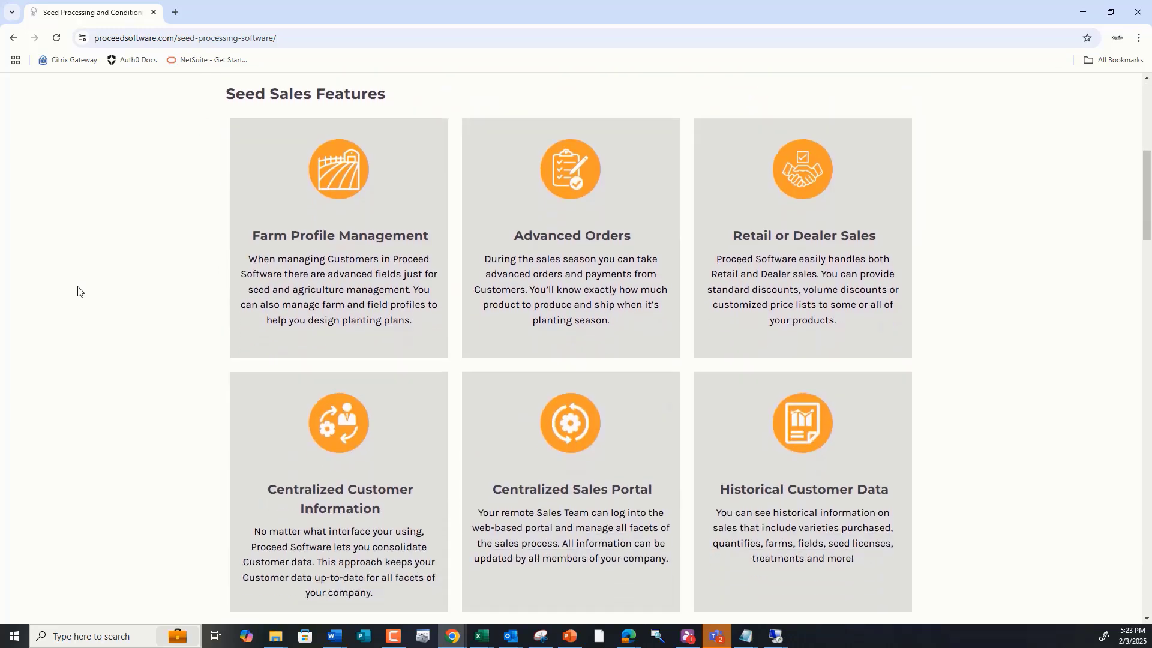
pyautogui.scroll(-18, 78, 291)
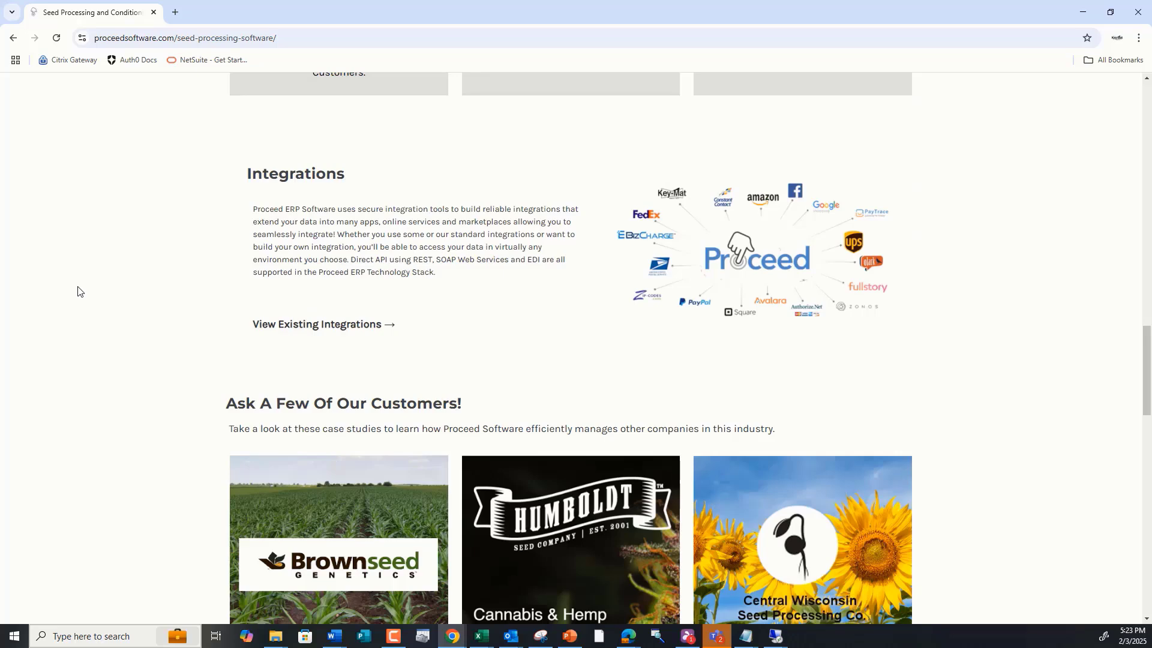
pyautogui.scroll(-4, 78, 291)
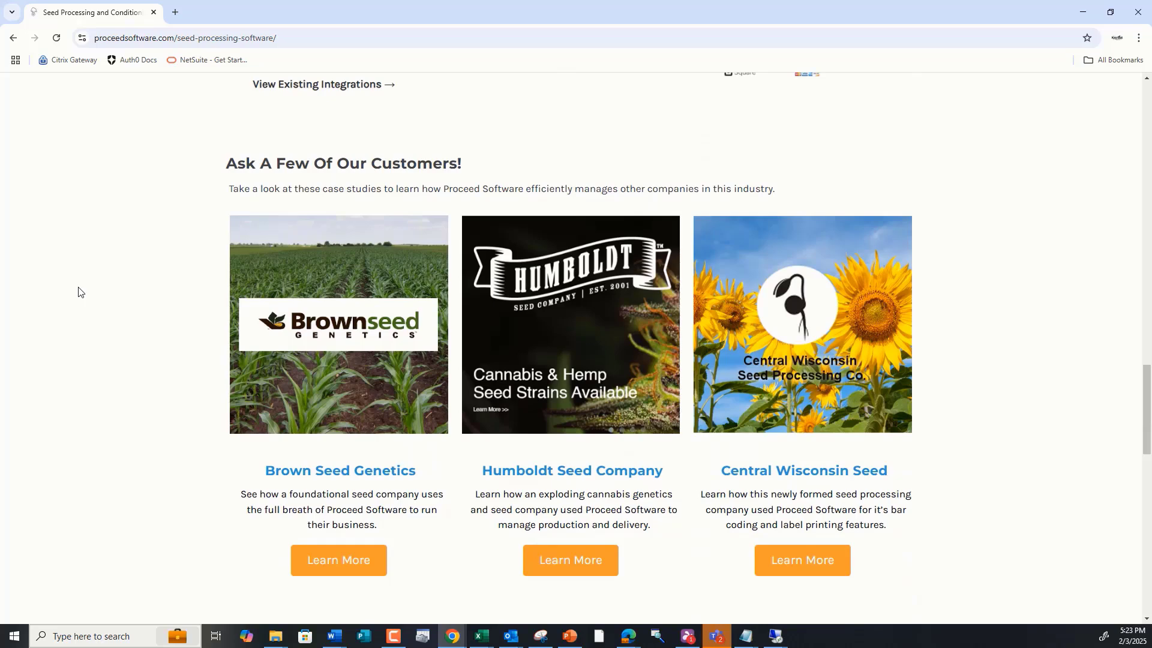
pyautogui.scroll(-1, 79, 292)
pyautogui.scroll(-5, 78, 292)
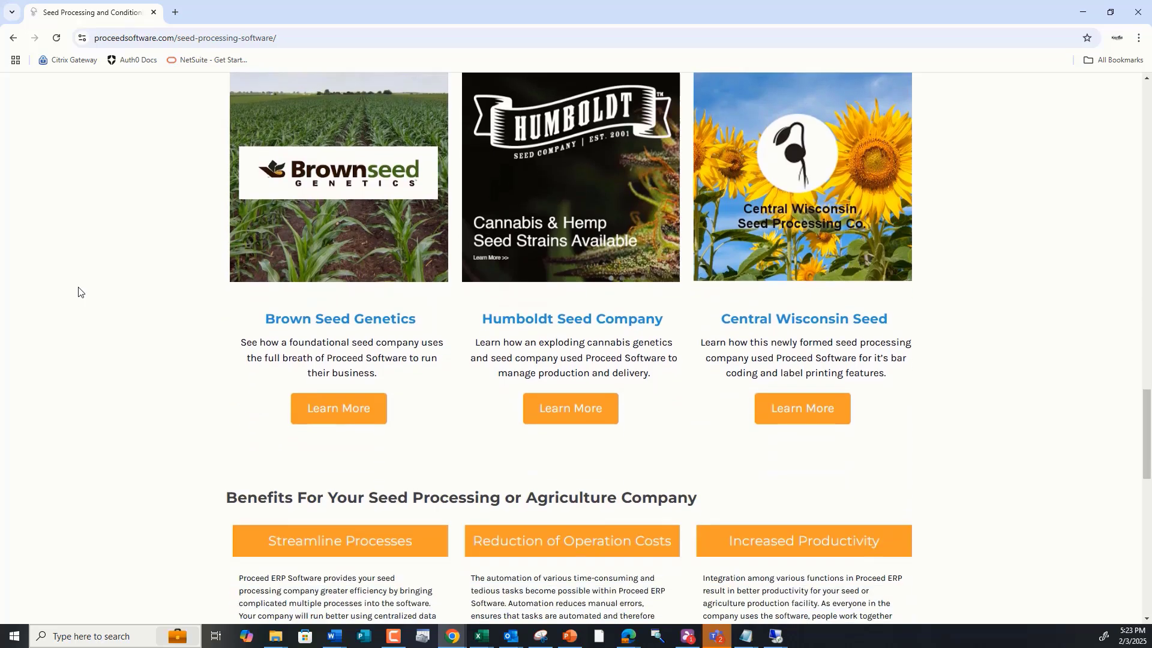
pyautogui.scroll(-3, 78, 293)
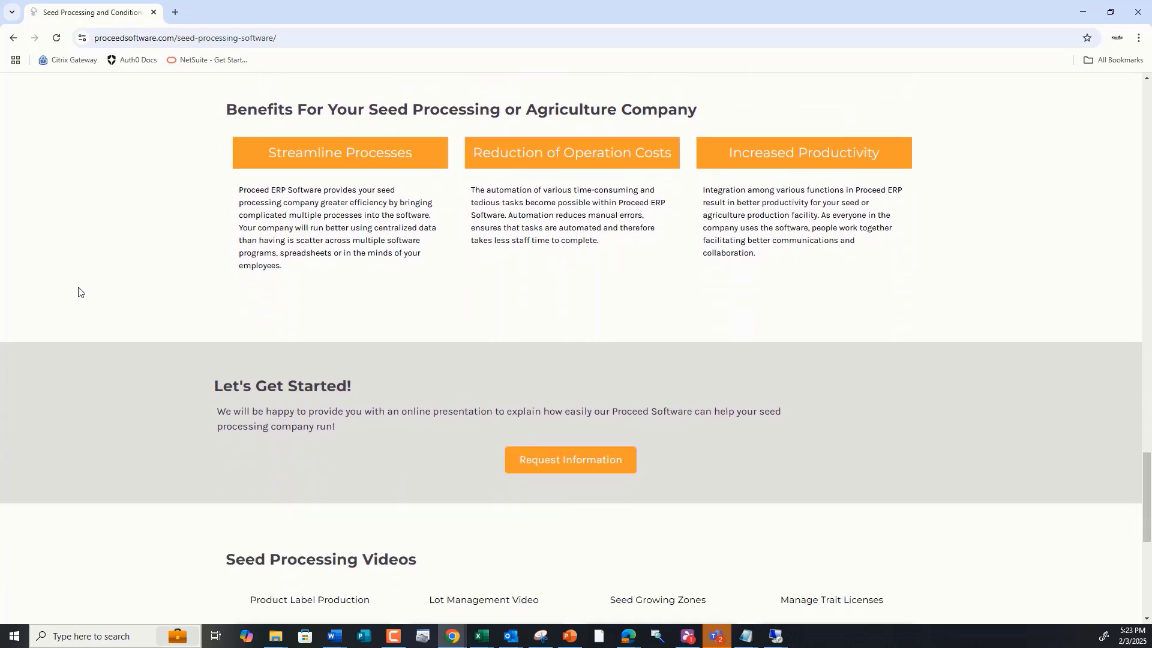
pyautogui.scroll(-6, 78, 292)
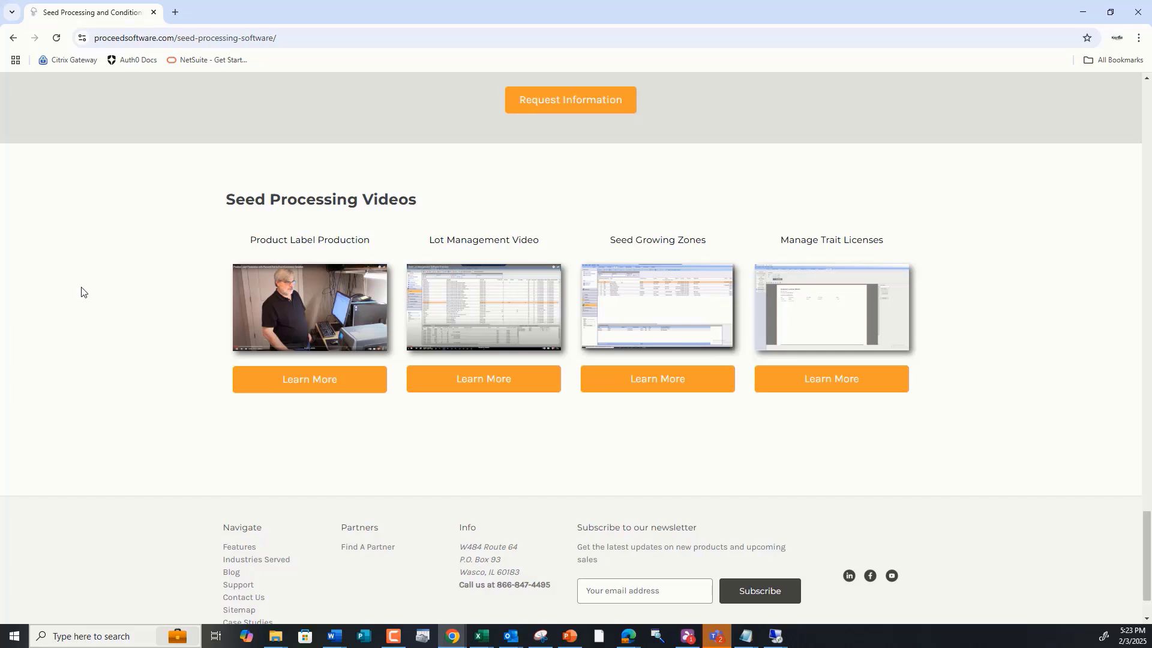
pyautogui.scroll(5, 81, 292)
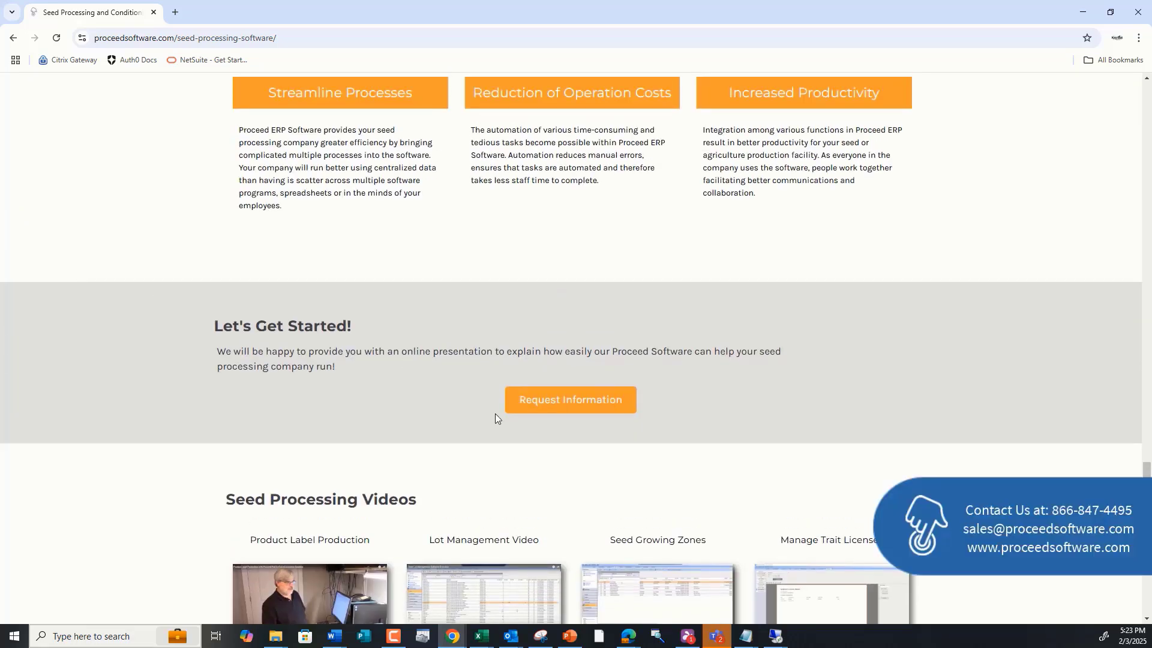